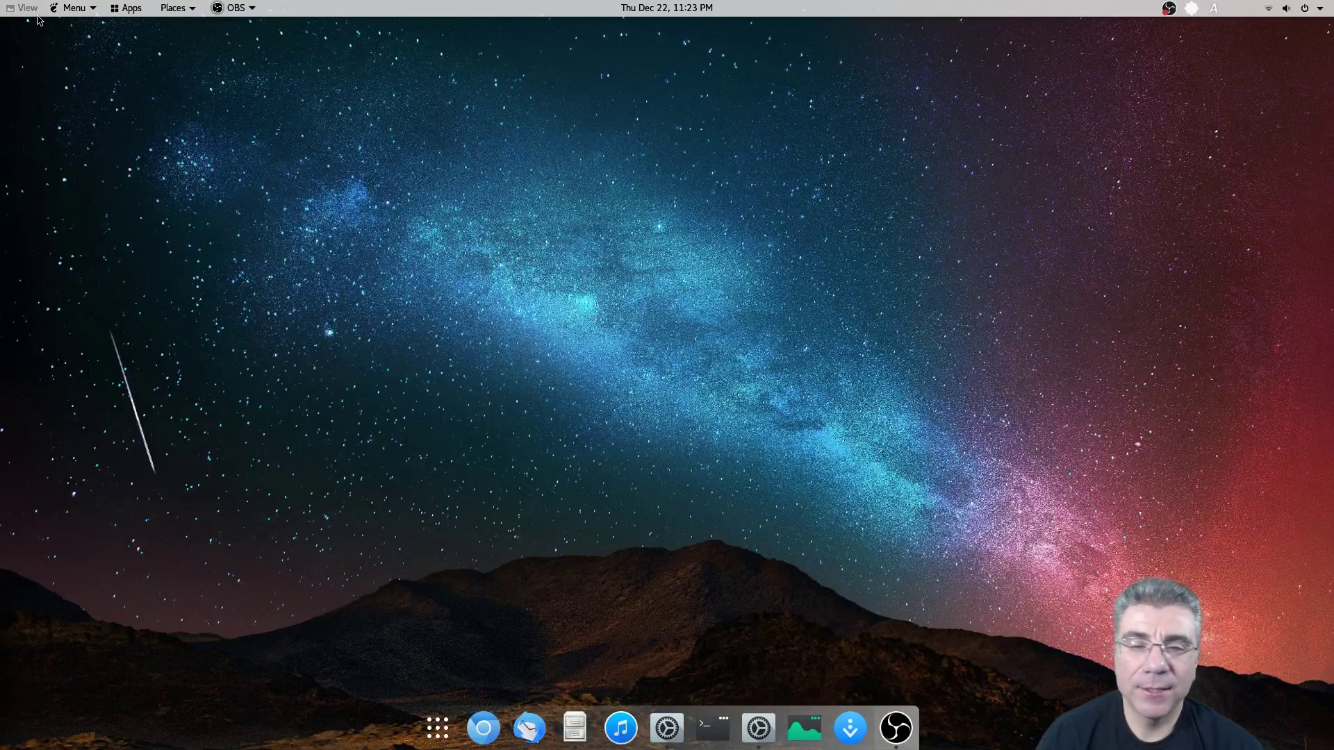
# Step: Launch Files, Tweaks and System Monitor from the dock and view all windows in Activities
pyautogui.click(573, 730)
pyautogui.click(667, 728)
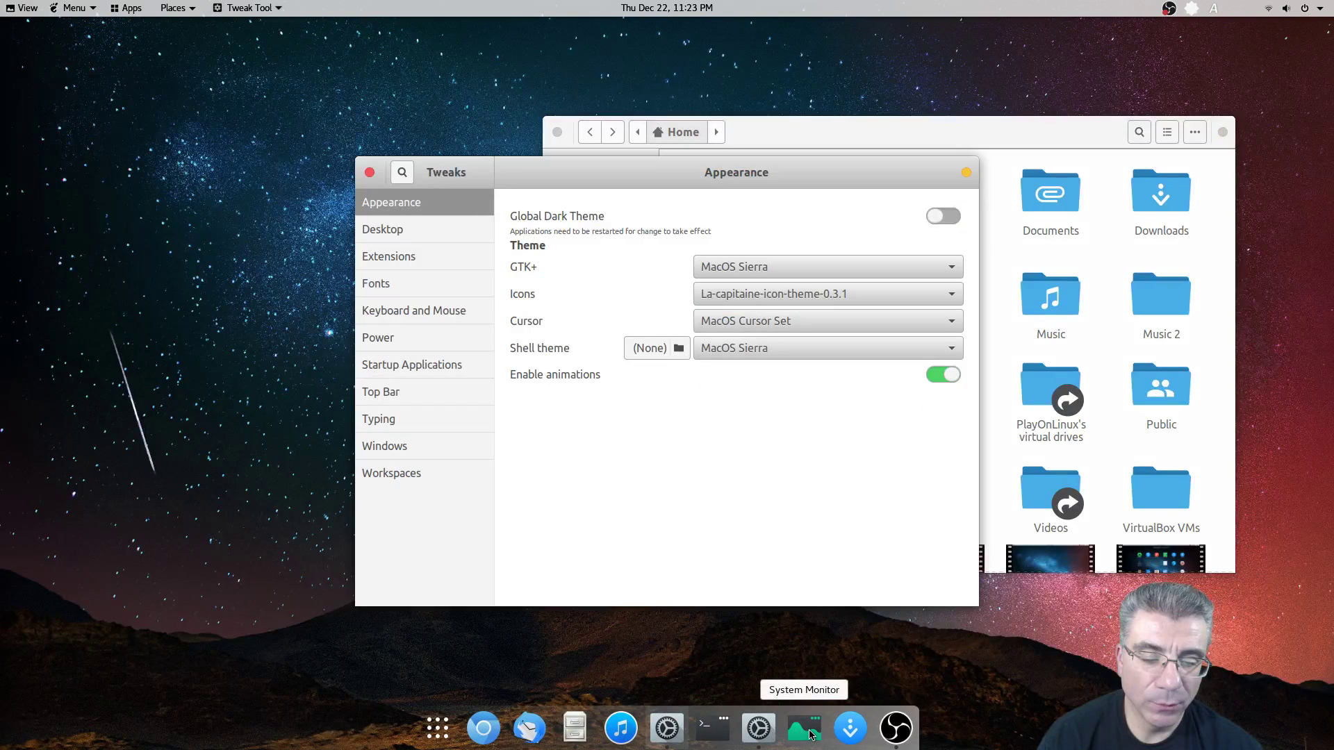
pyautogui.click(805, 728)
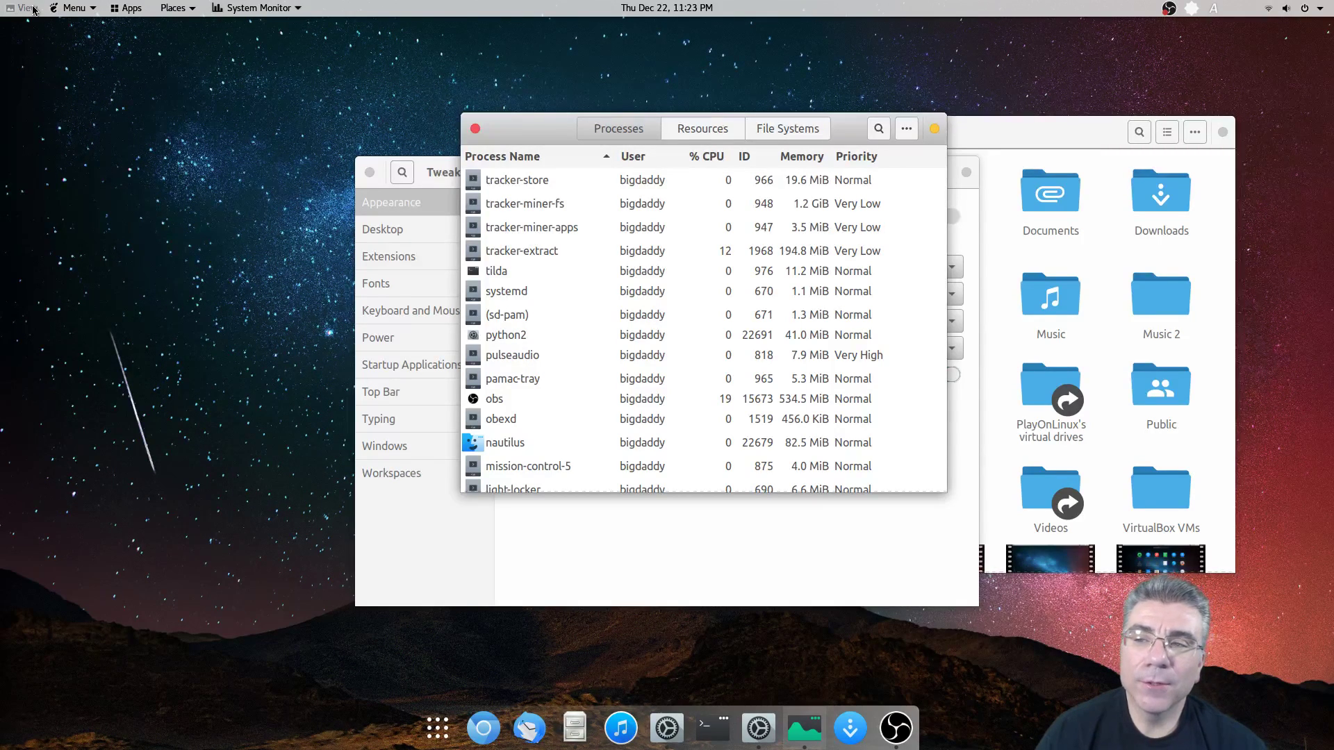
pyautogui.click(11, 7)
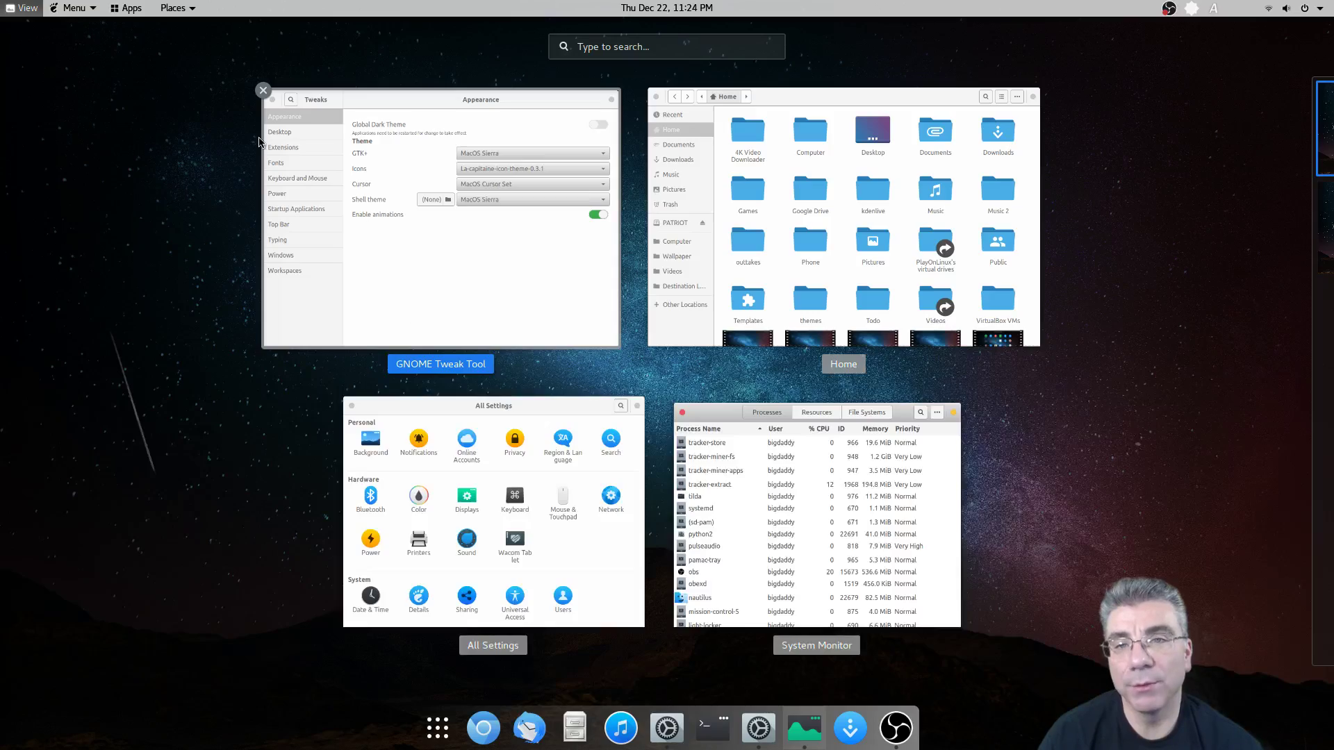
# Step: Leave the overview and bring up Gno-Menu's all-applications menu from the top bar
pyautogui.click(17, 9)
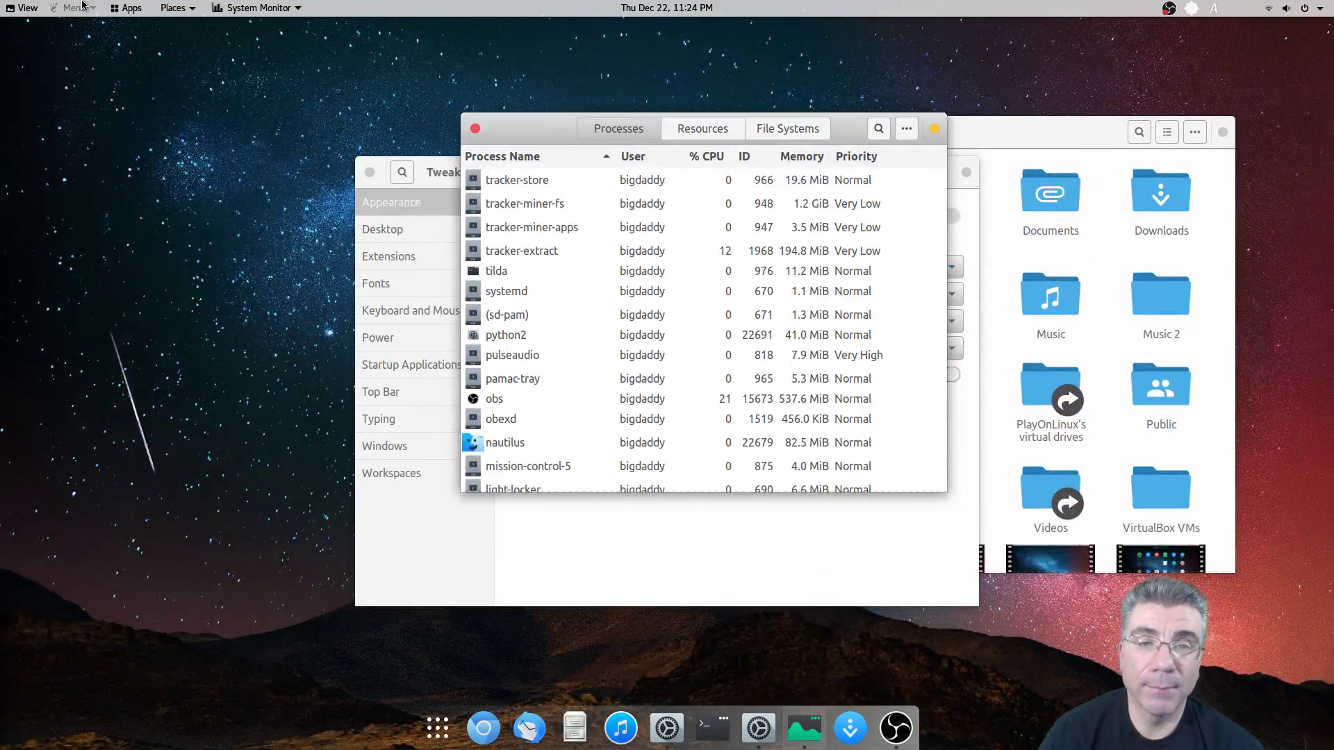
pyautogui.click(82, 6)
pyautogui.click(82, 5)
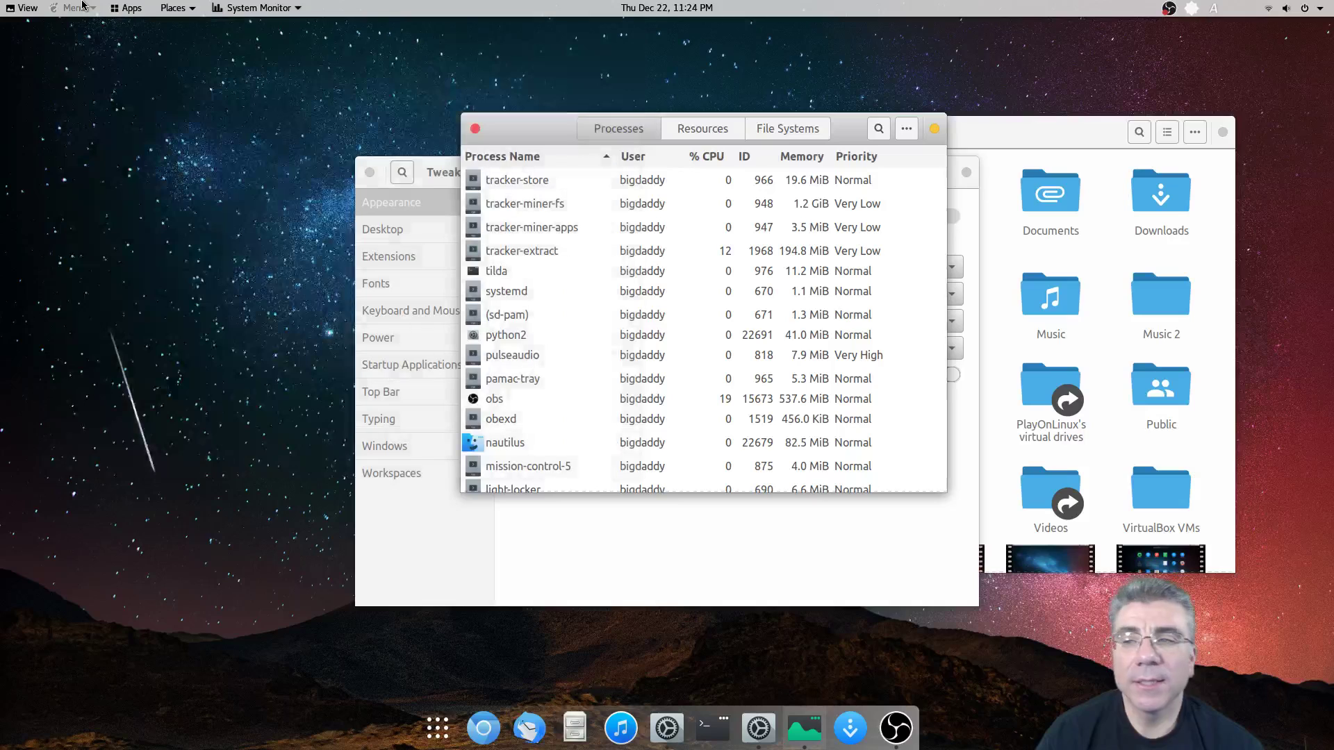
pyautogui.click(82, 5)
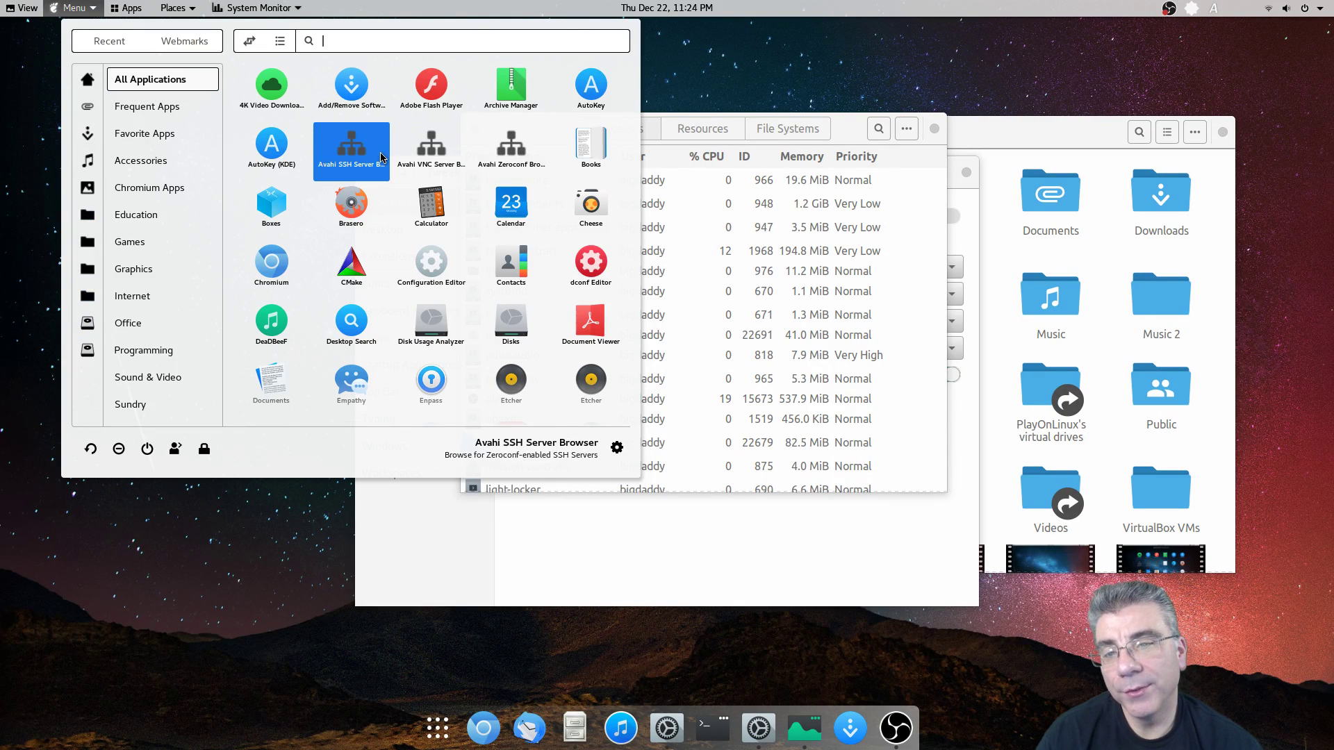
pyautogui.scroll(-3, 368, 154)
pyautogui.click(179, 116)
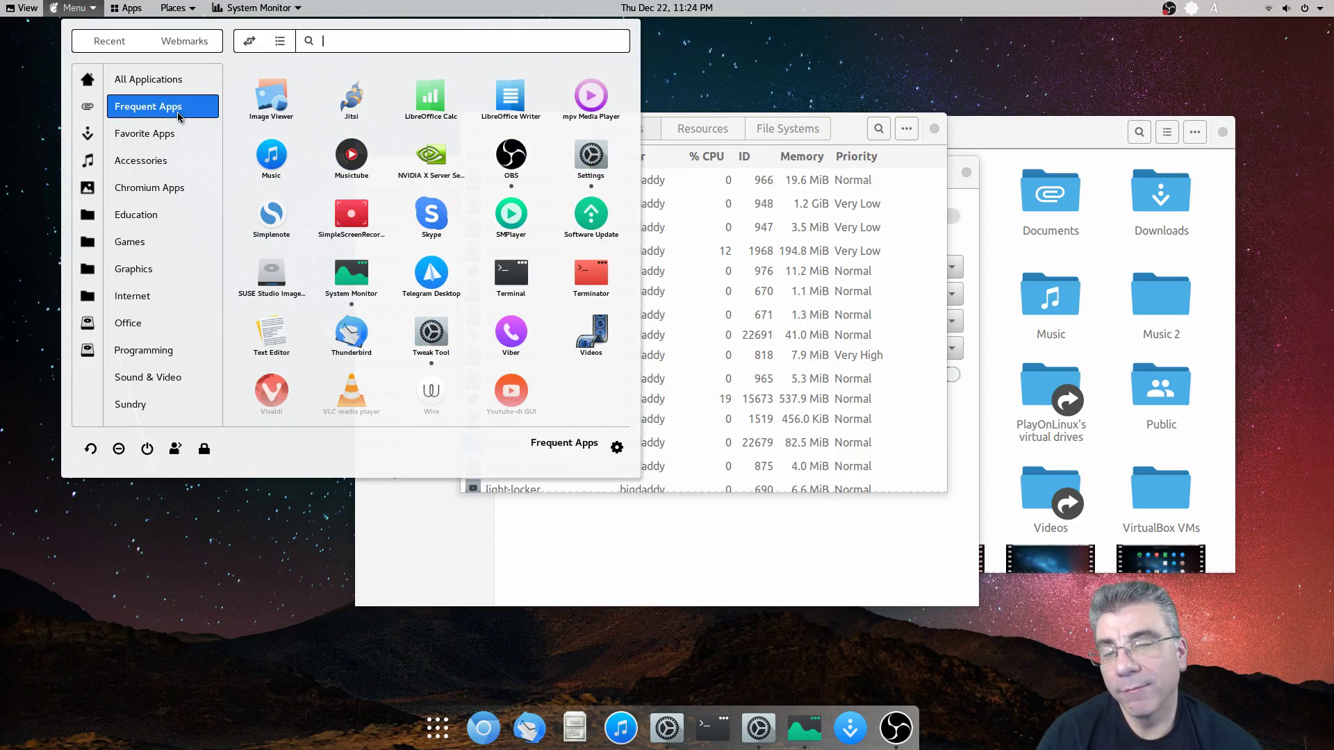
pyautogui.click(163, 134)
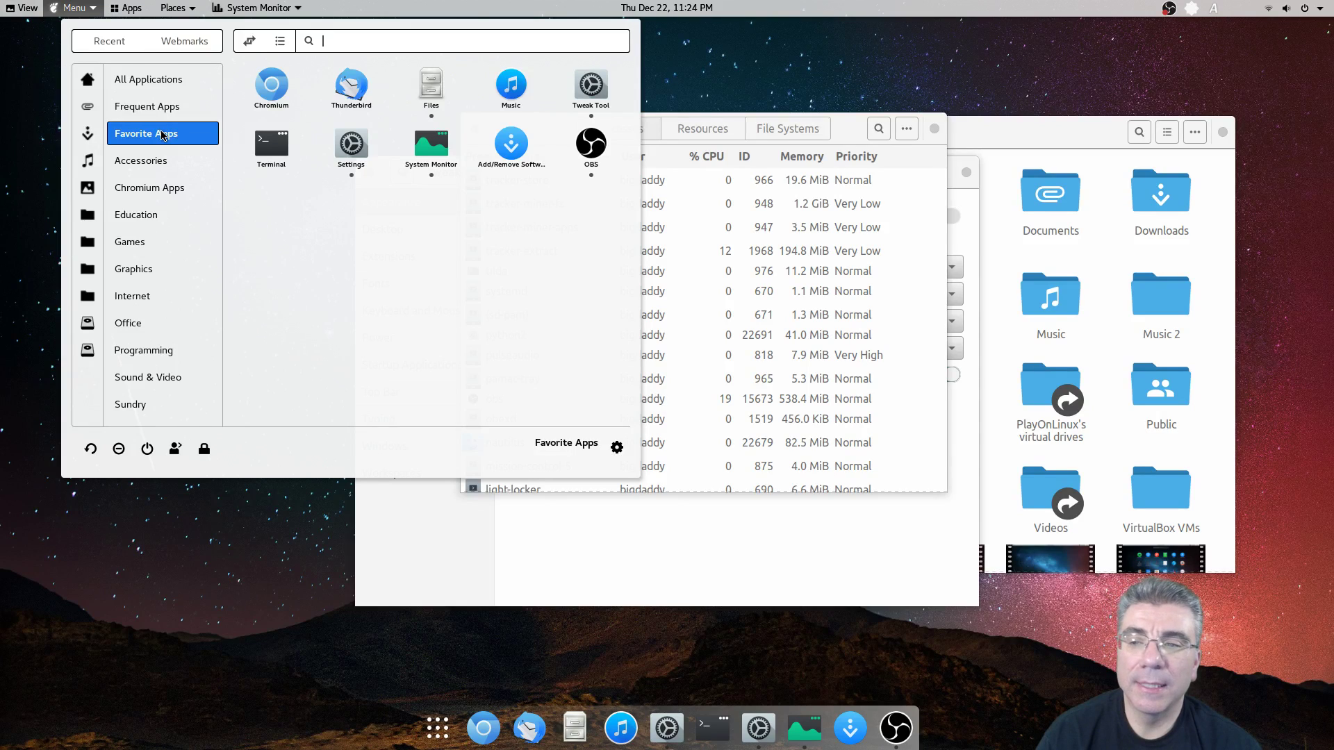
pyautogui.click(158, 79)
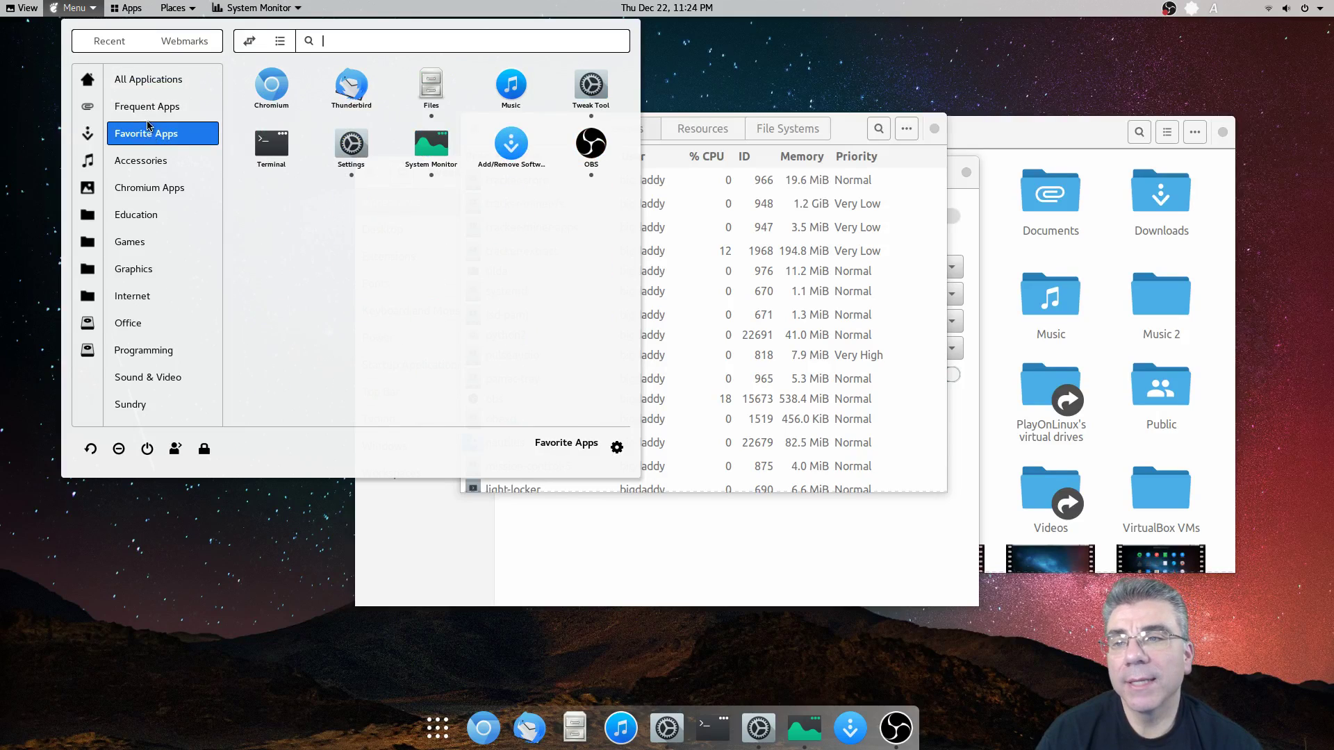
pyautogui.moveTo(151, 102)
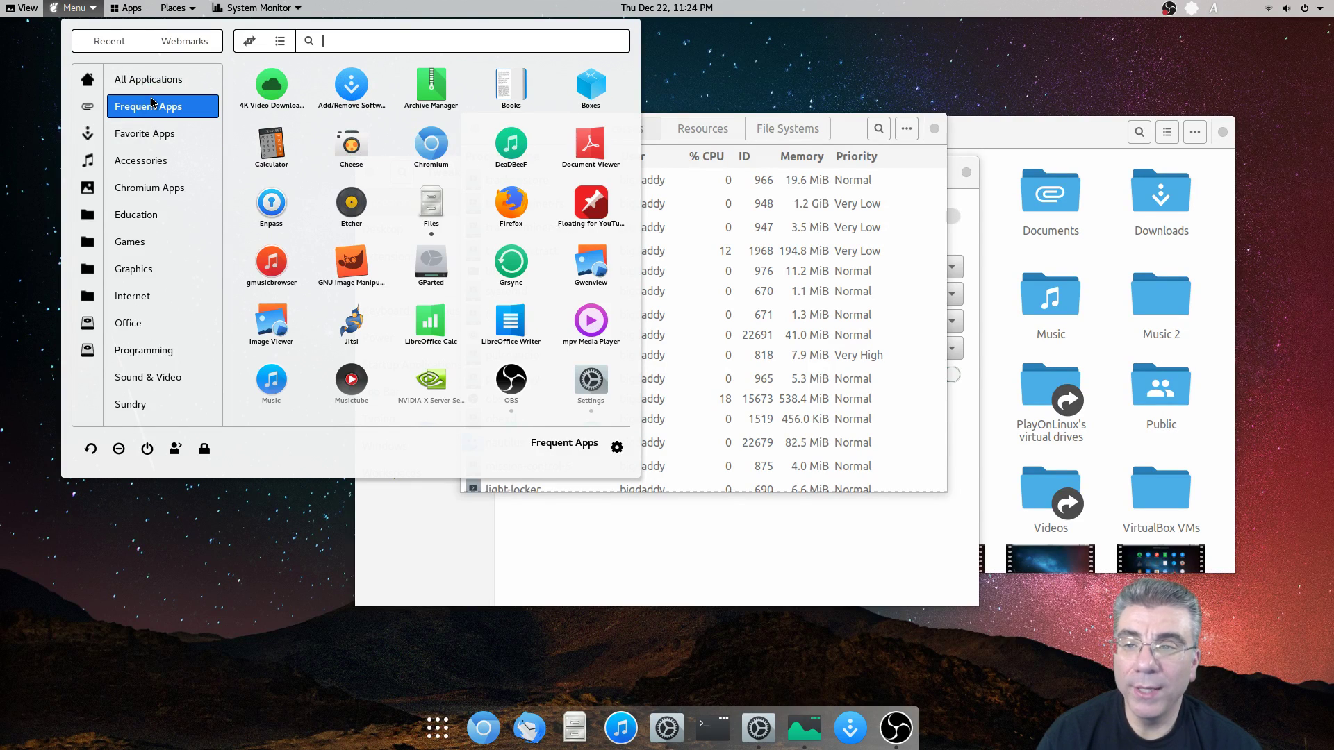
pyautogui.moveTo(149, 134)
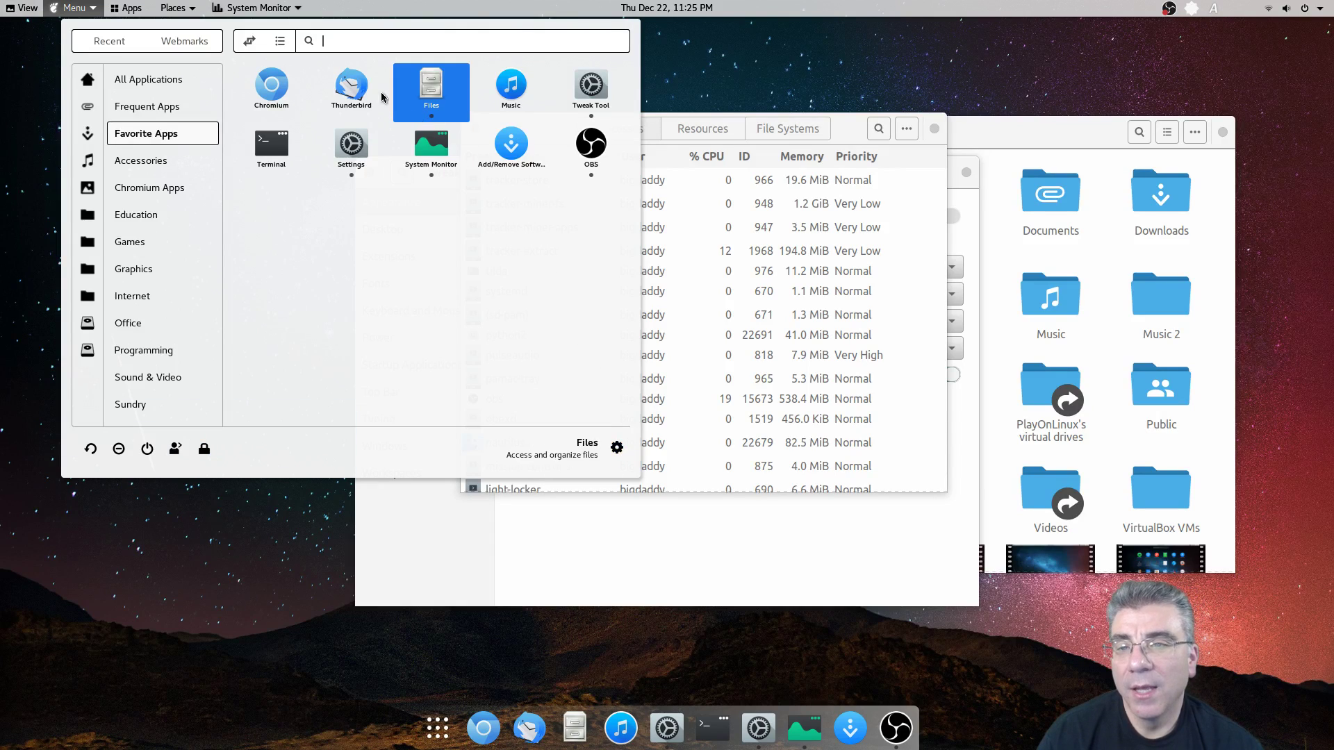
pyautogui.click(281, 41)
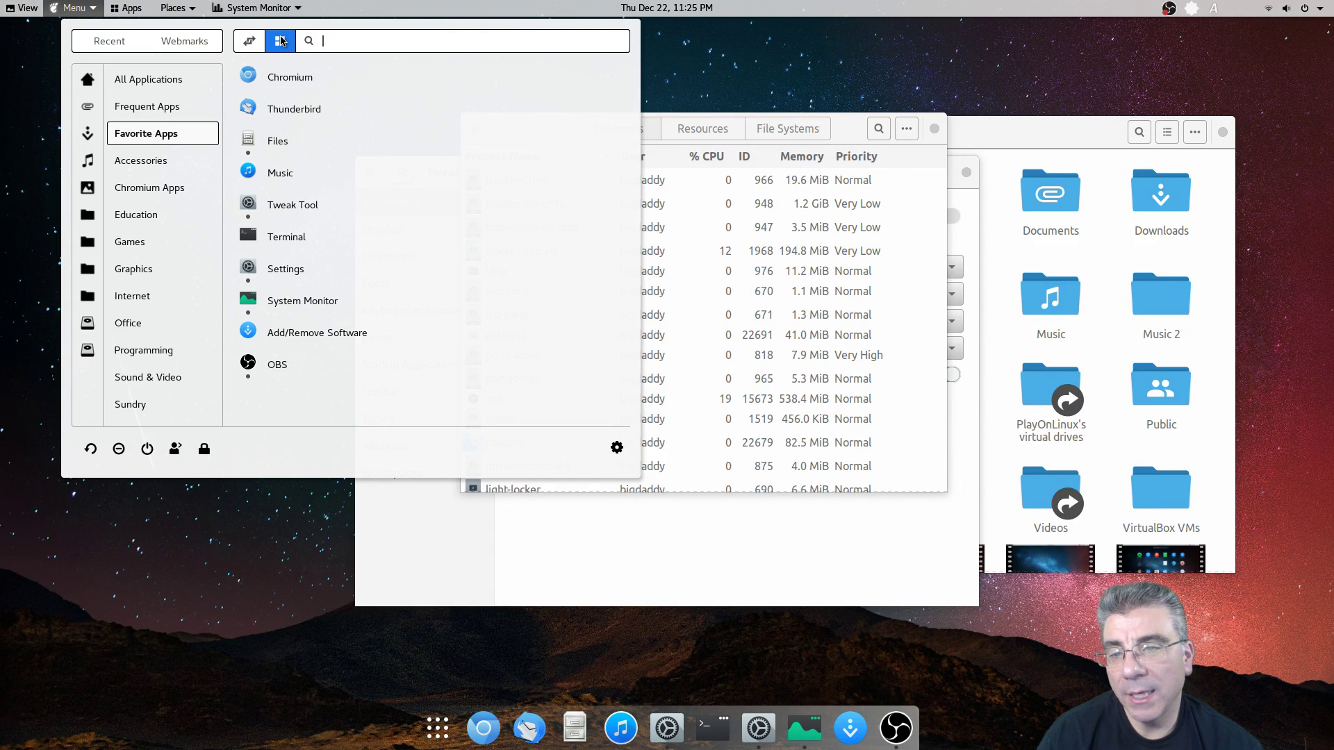
pyautogui.click(280, 41)
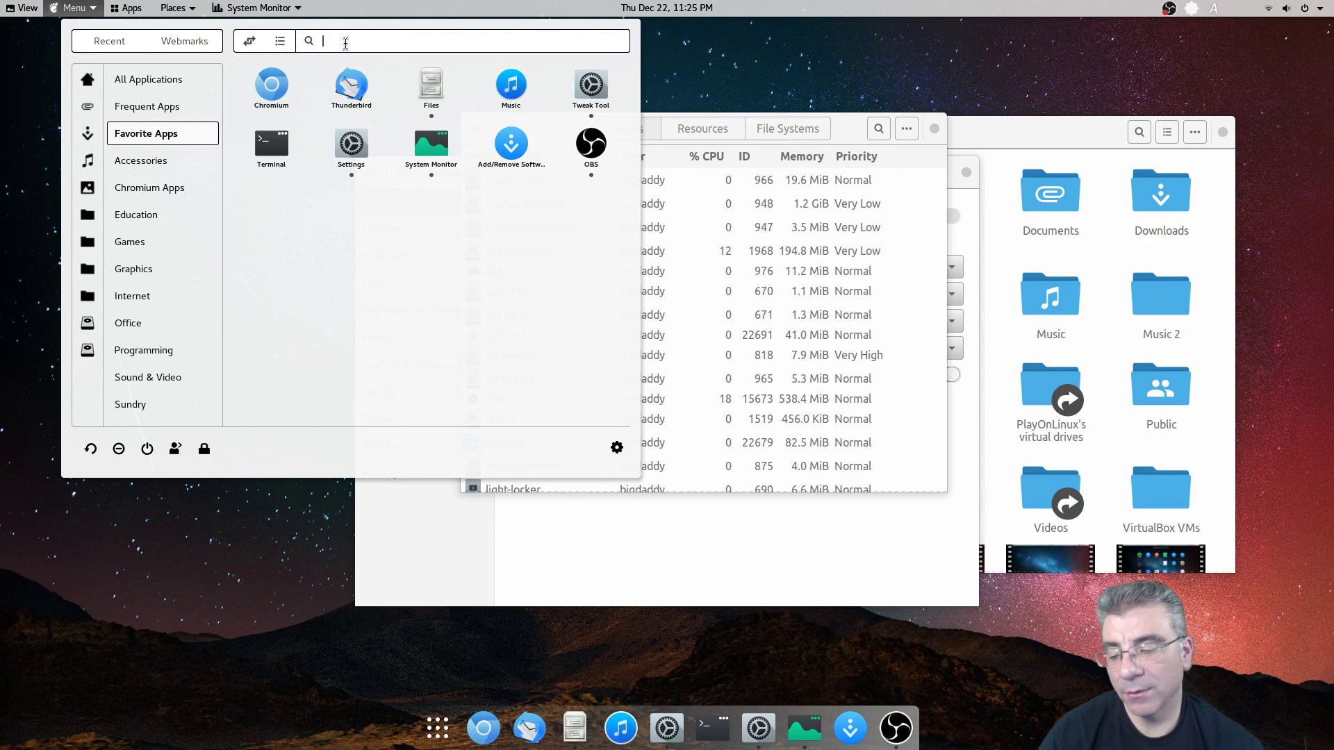
pyautogui.write('firefo')
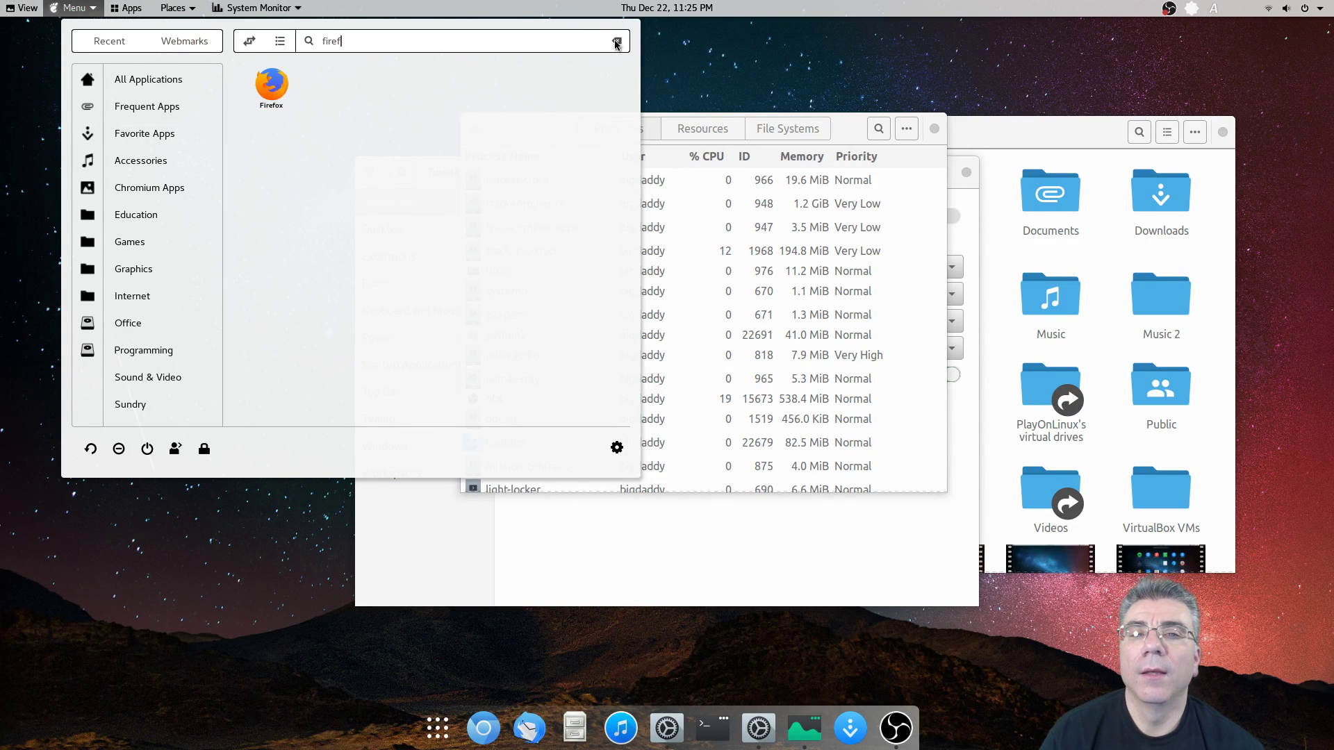
pyautogui.press('BackSpace')
pyautogui.press('BackSpace')
pyautogui.press('BackSpace')
pyautogui.press('BackSpace')
pyautogui.press('BackSpace')
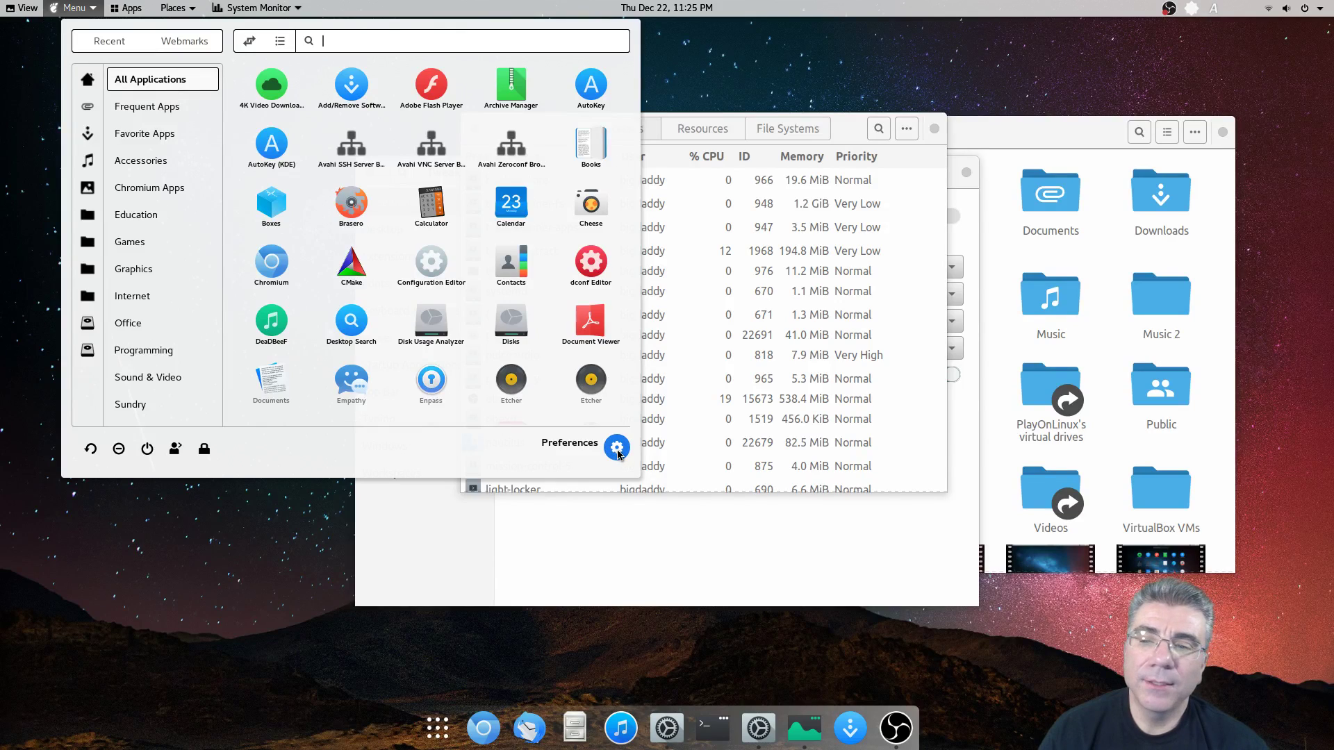
# Step: Open Gno-Menu preferences, close System Monitor, and move the preferences window up and stretch it taller
pyautogui.click(617, 449)
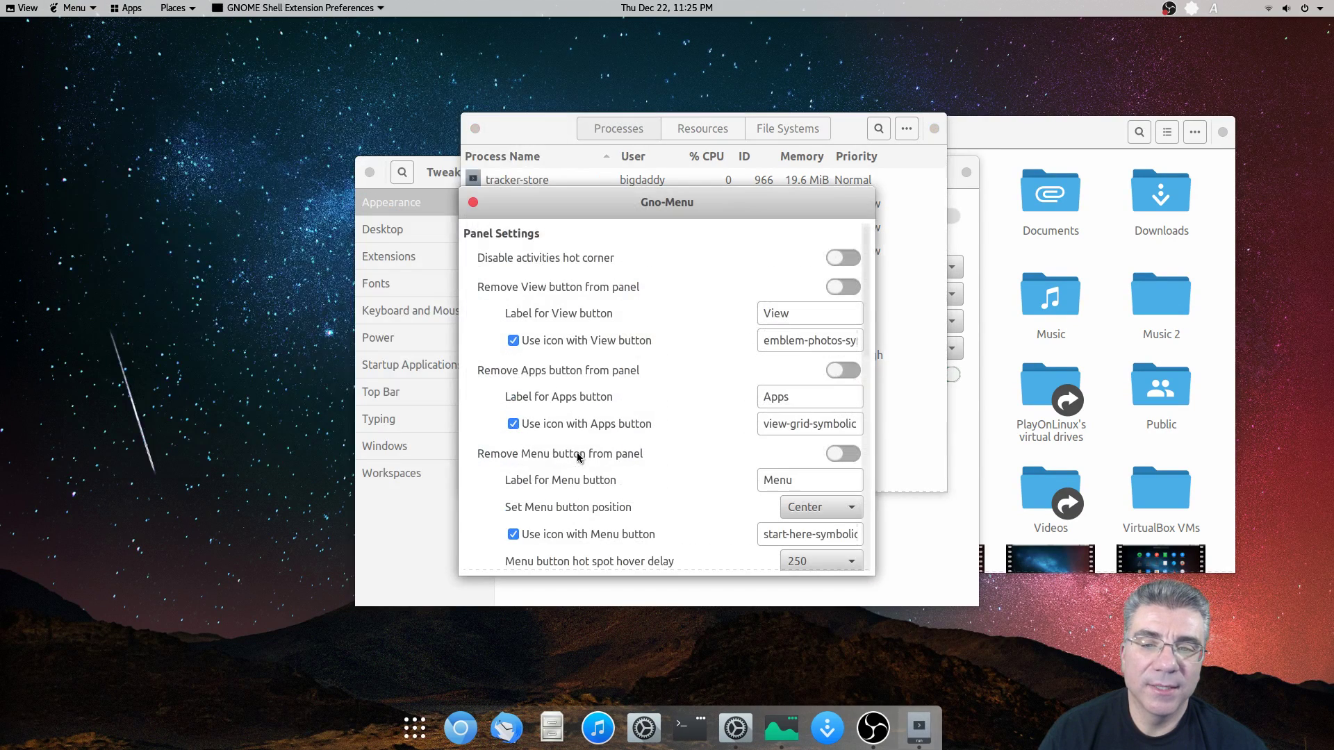
pyautogui.click(932, 127)
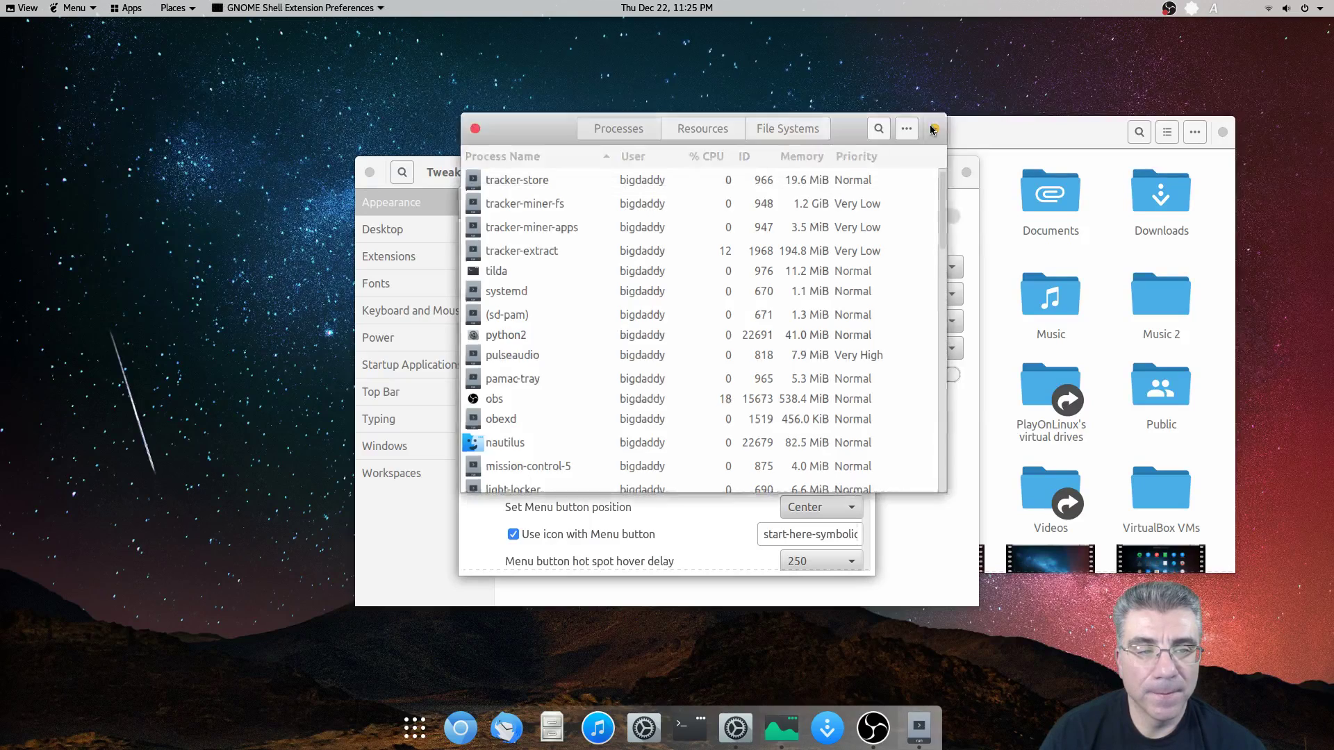
pyautogui.moveTo(684, 210); pyautogui.dragTo(662, 116)
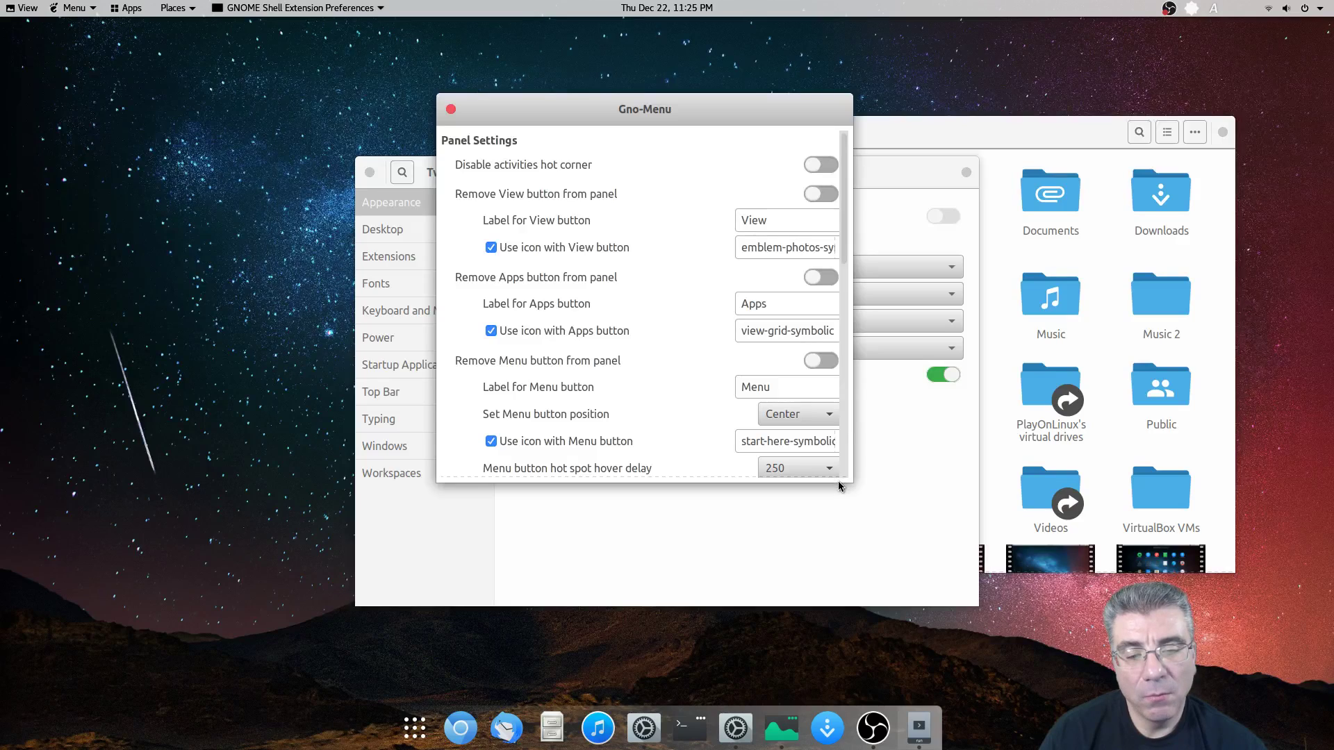
pyautogui.moveTo(838, 482); pyautogui.dragTo(831, 667)
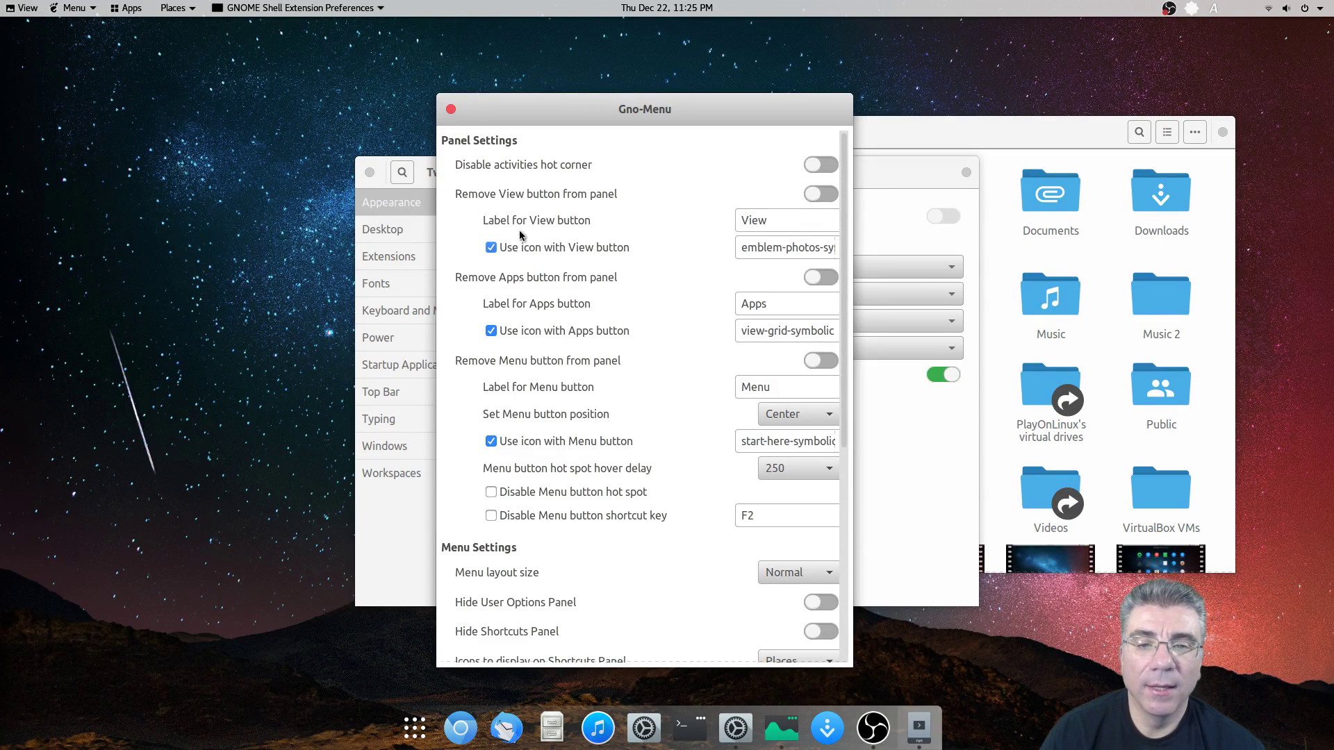
pyautogui.click(826, 194)
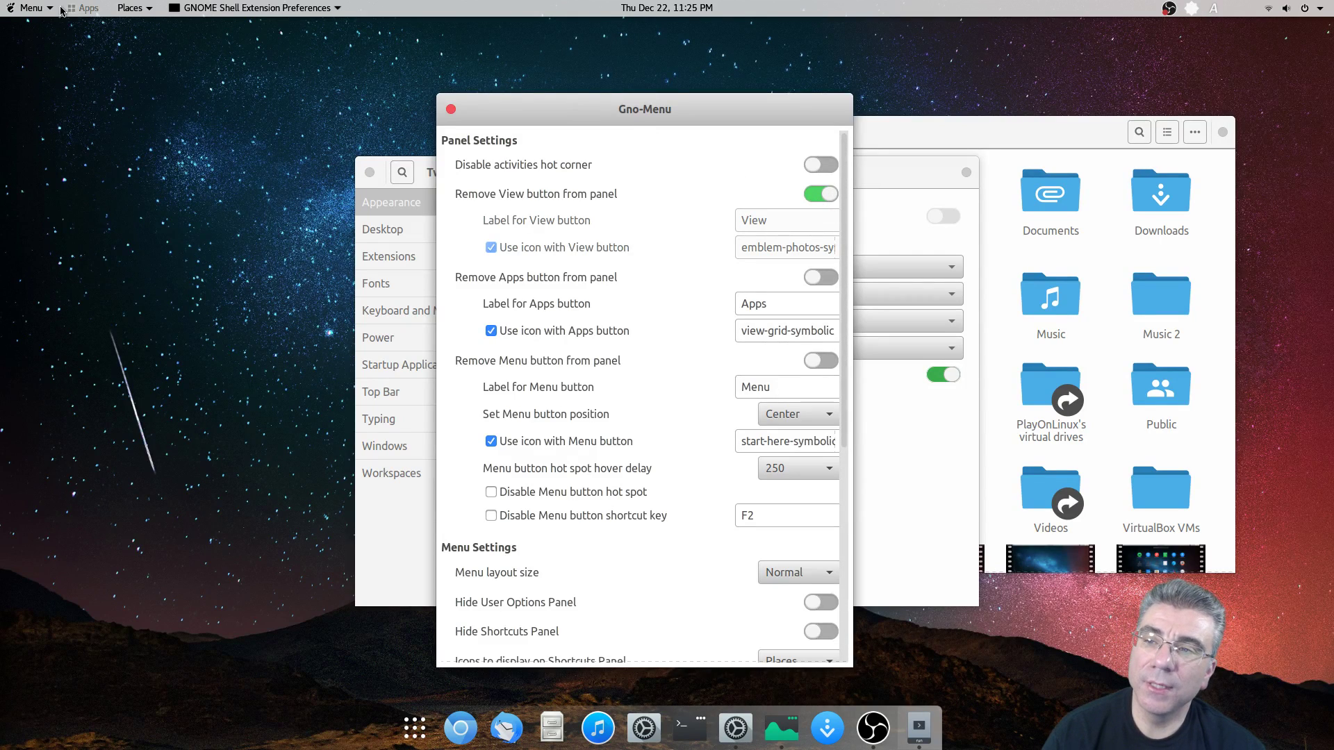
pyautogui.click(817, 195)
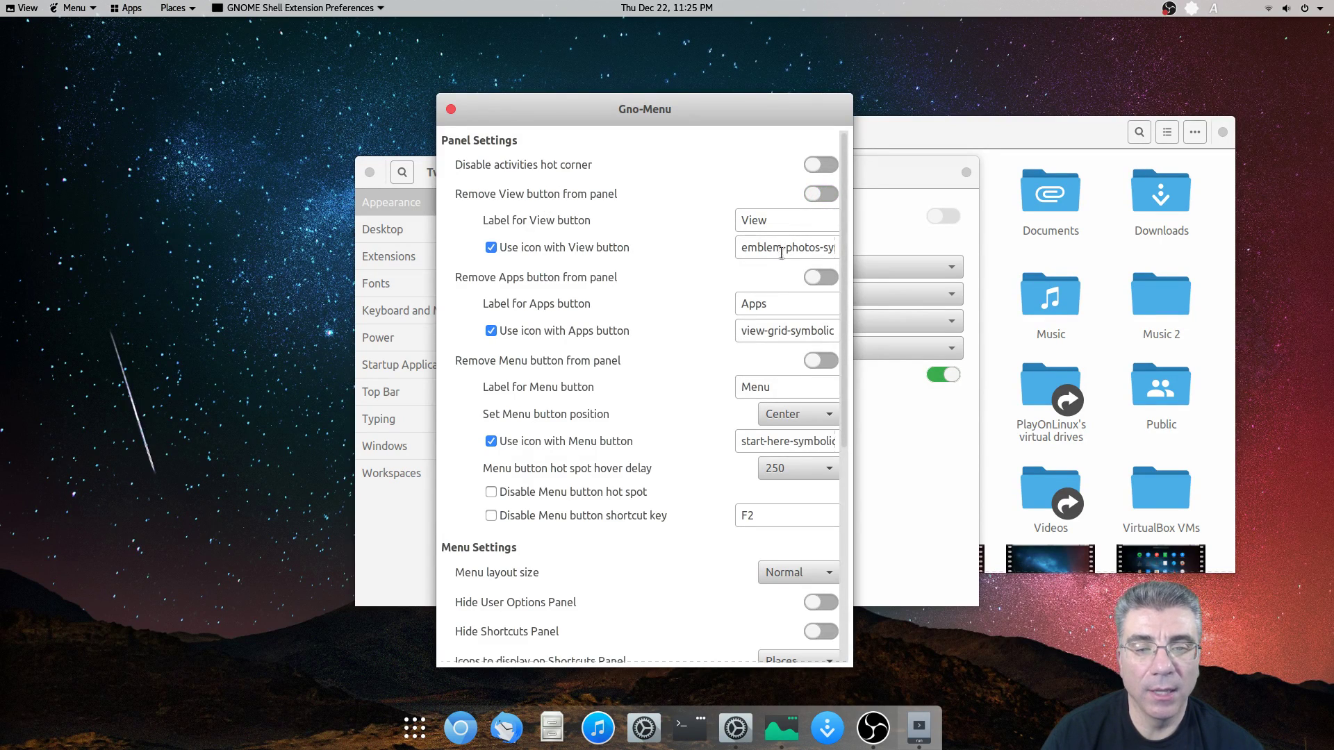
pyautogui.moveTo(783, 222); pyautogui.dragTo(725, 218)
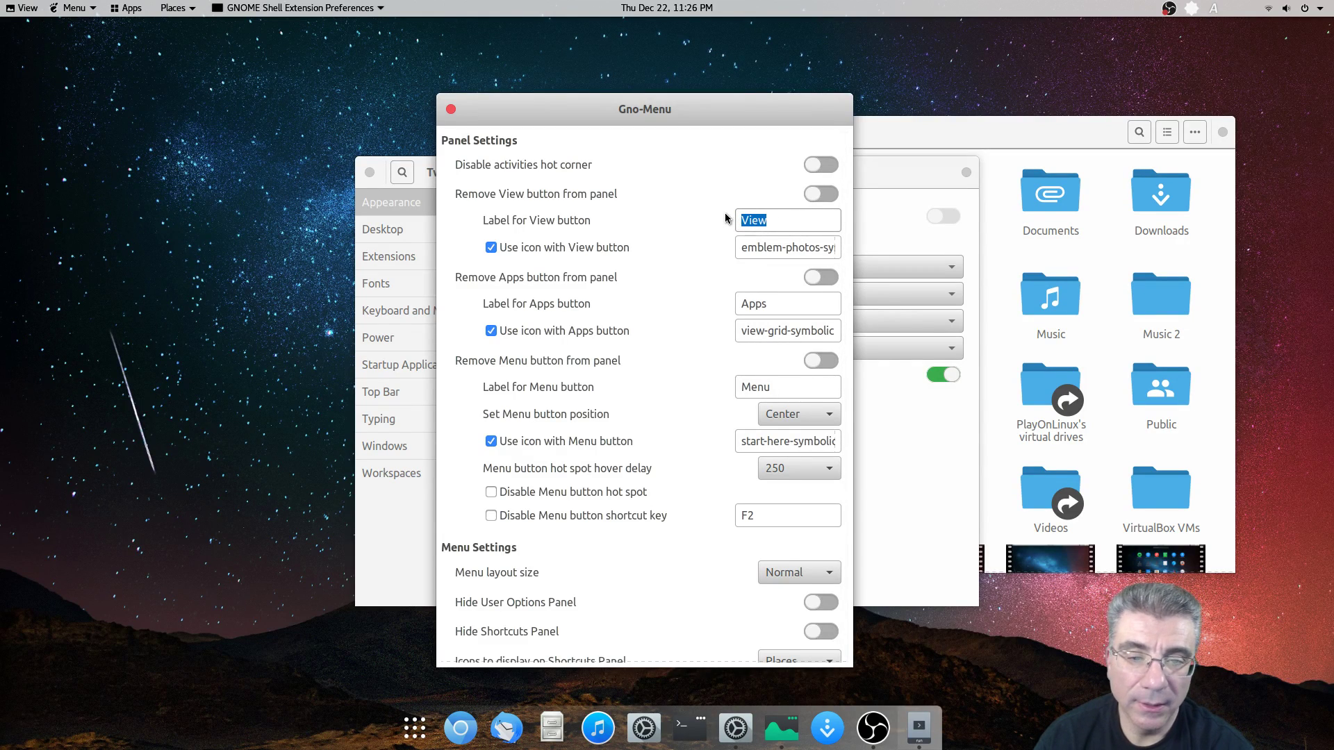
pyautogui.press('BackSpace')
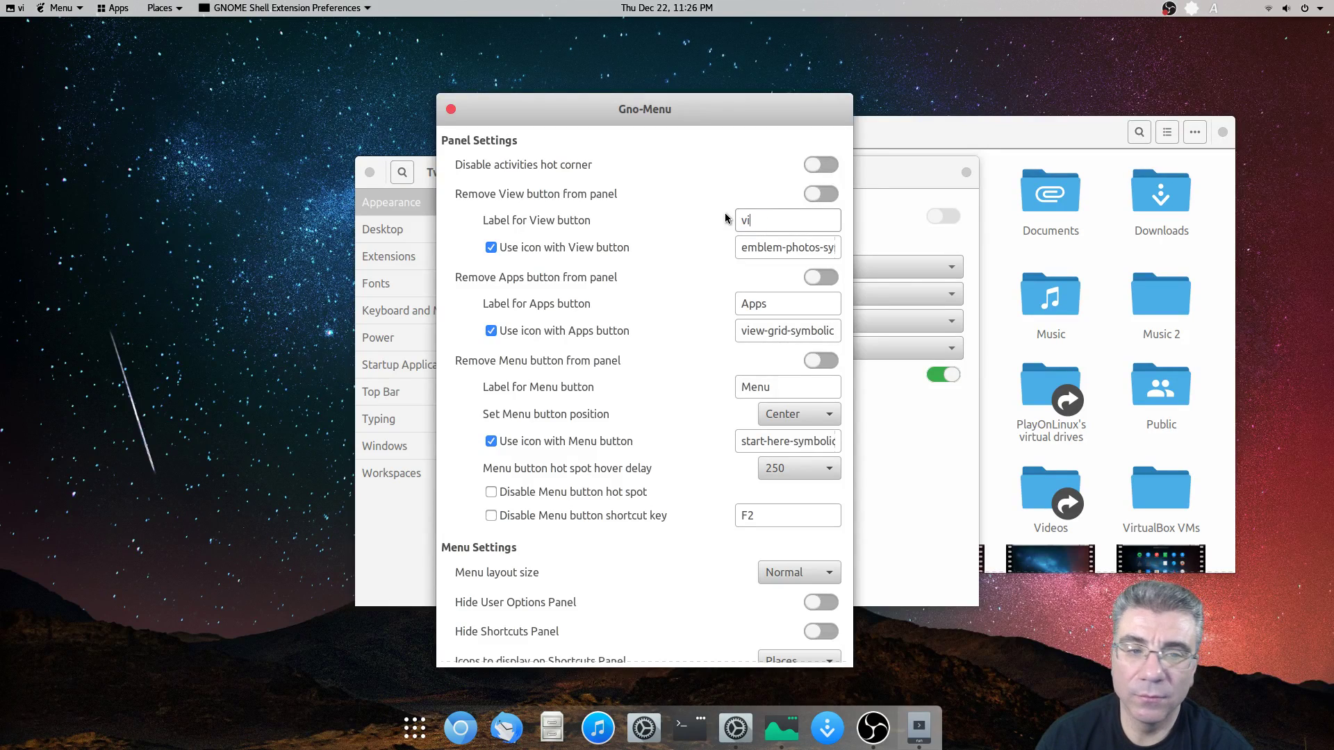
pyautogui.write('V')
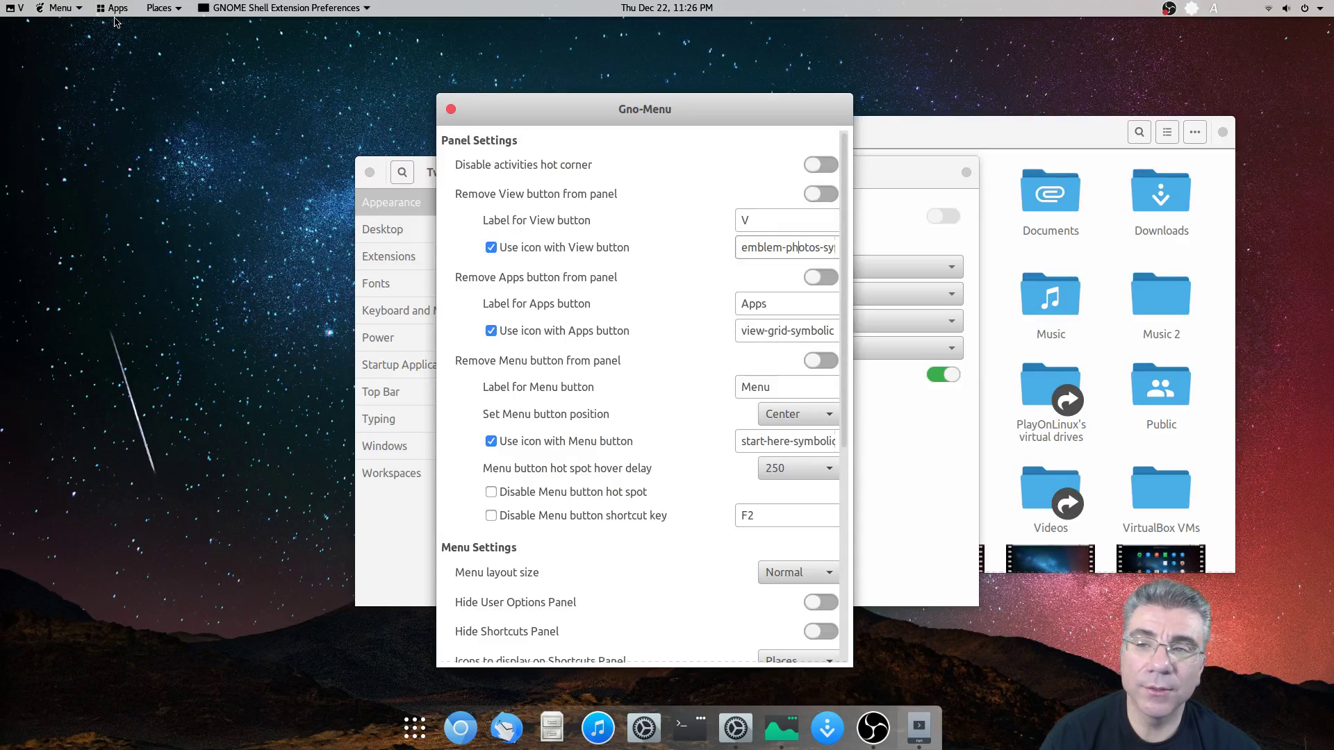
pyautogui.click(778, 220)
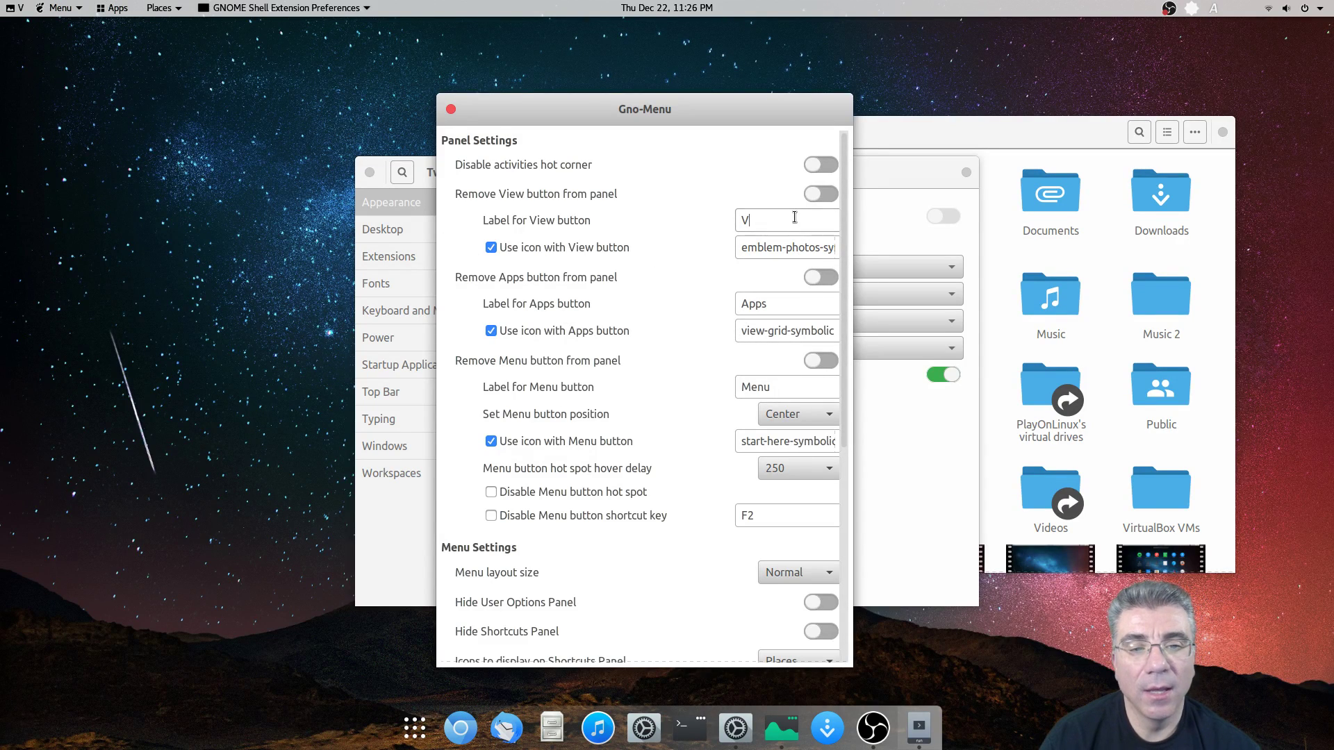
pyautogui.write('iew')
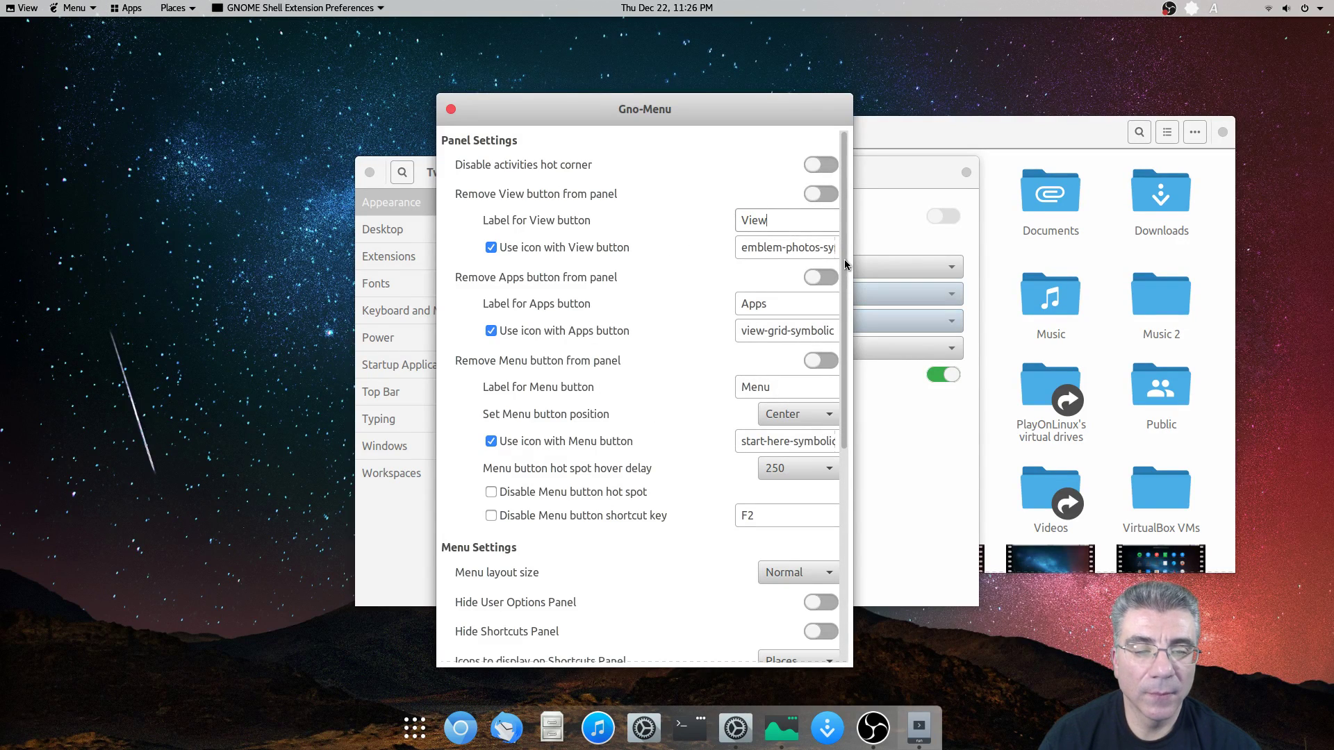
pyautogui.moveTo(840, 244); pyautogui.dragTo(857, 423)
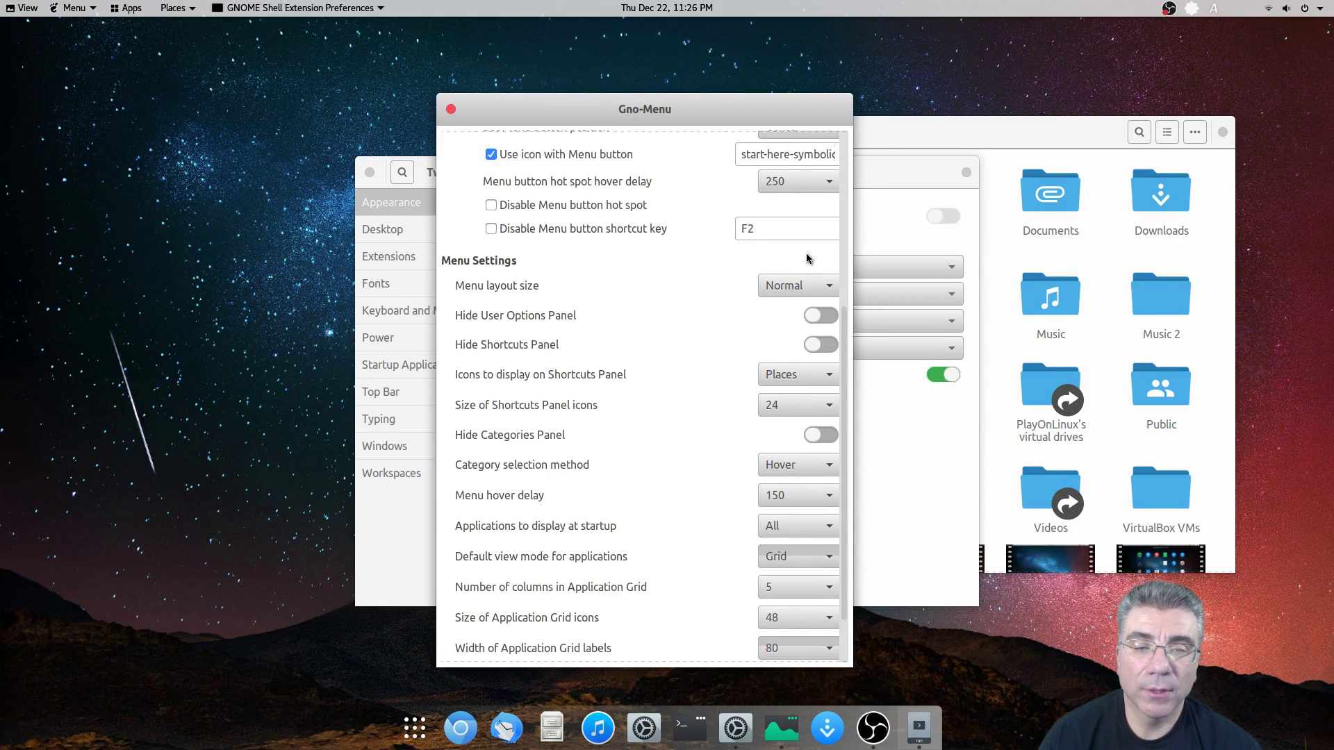
# Step: Preview the Compact menu layout size, then switch back to Normal and preview again
pyautogui.moveTo(844, 315); pyautogui.dragTo(845, 370)
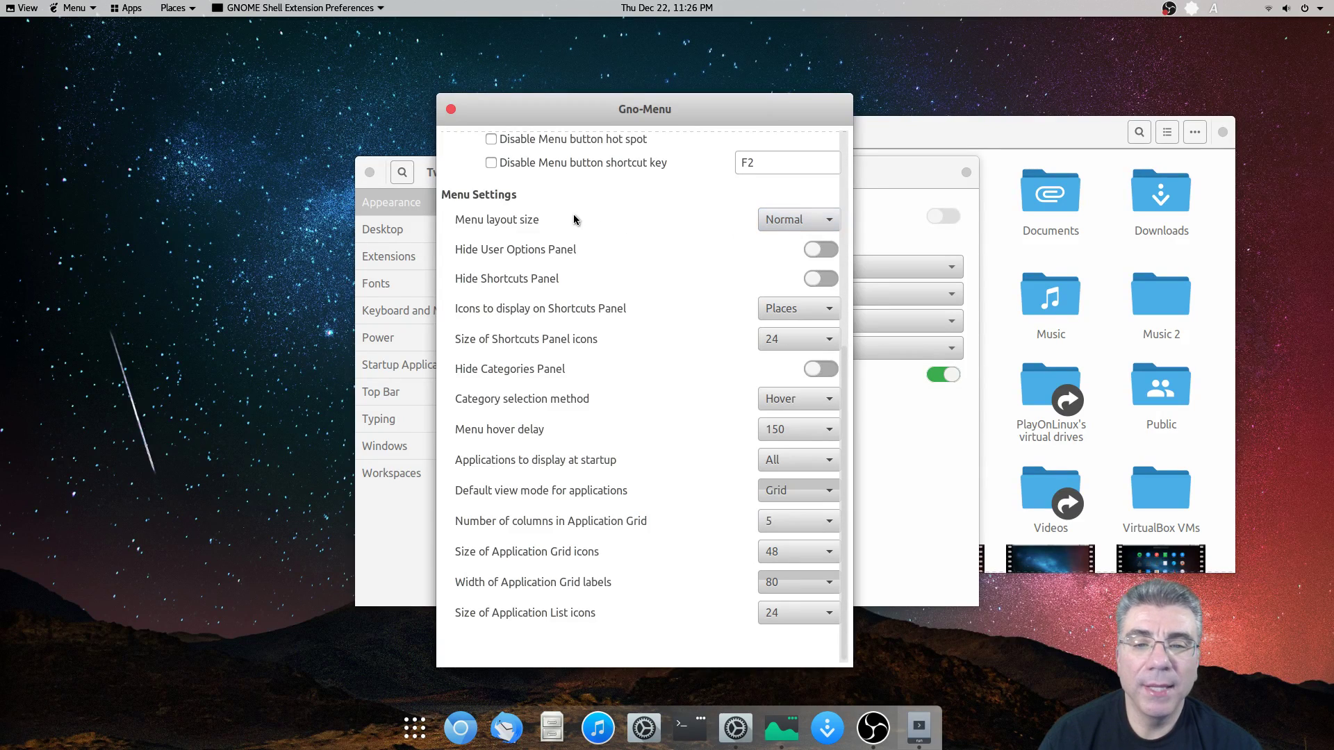
pyautogui.click(795, 223)
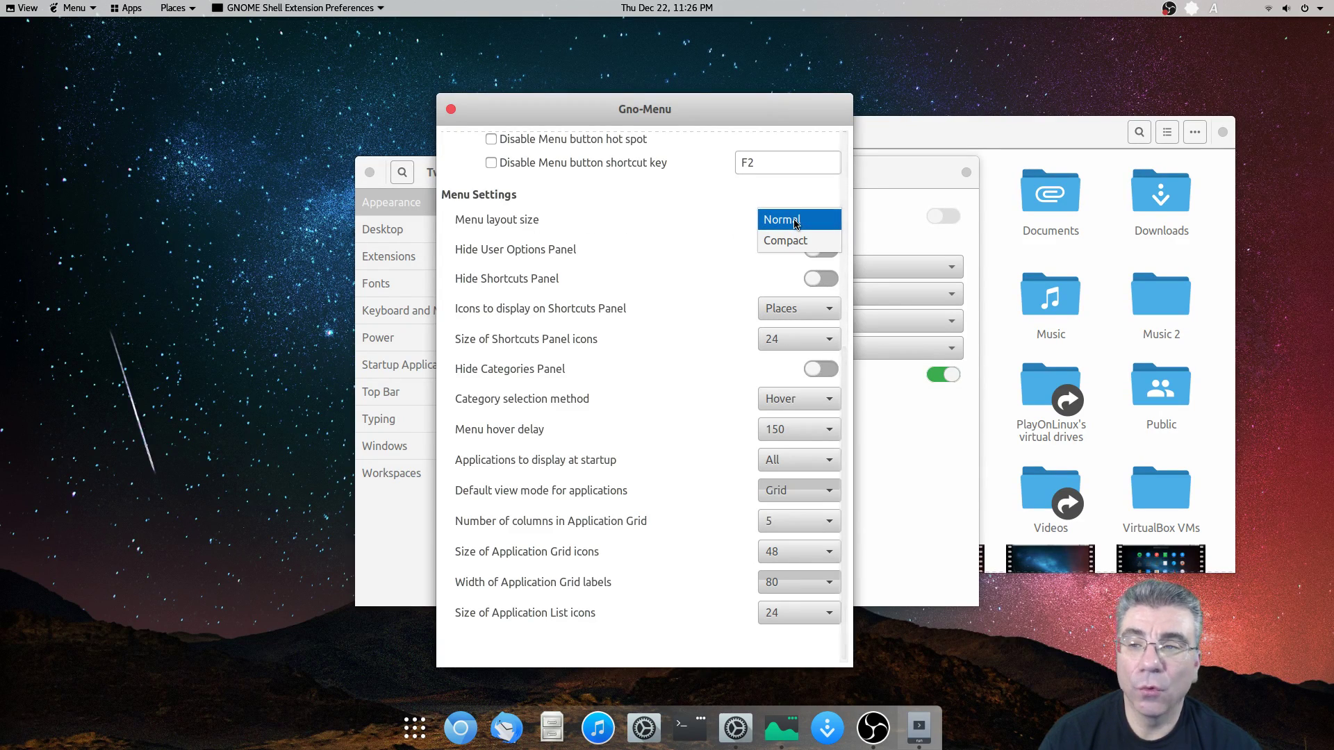
pyautogui.click(796, 221)
pyautogui.click(61, 10)
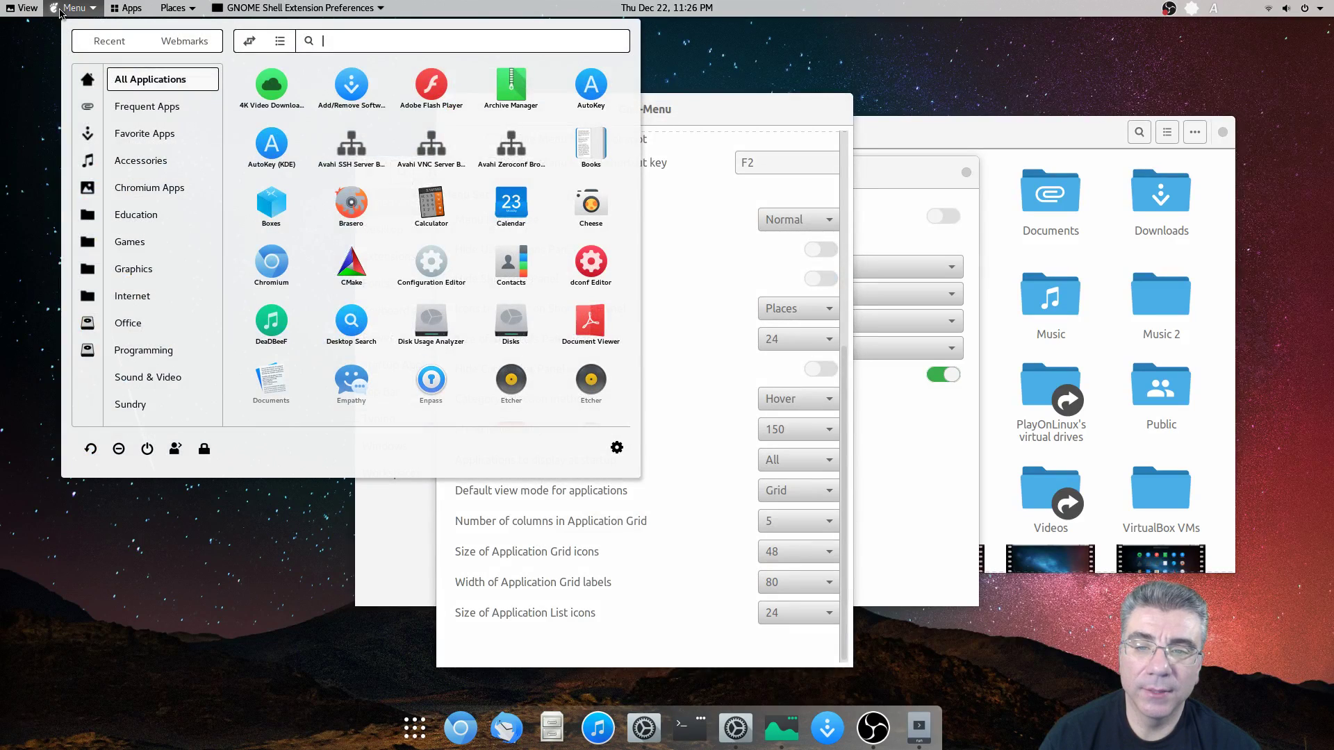
pyautogui.click(799, 118)
pyautogui.click(799, 220)
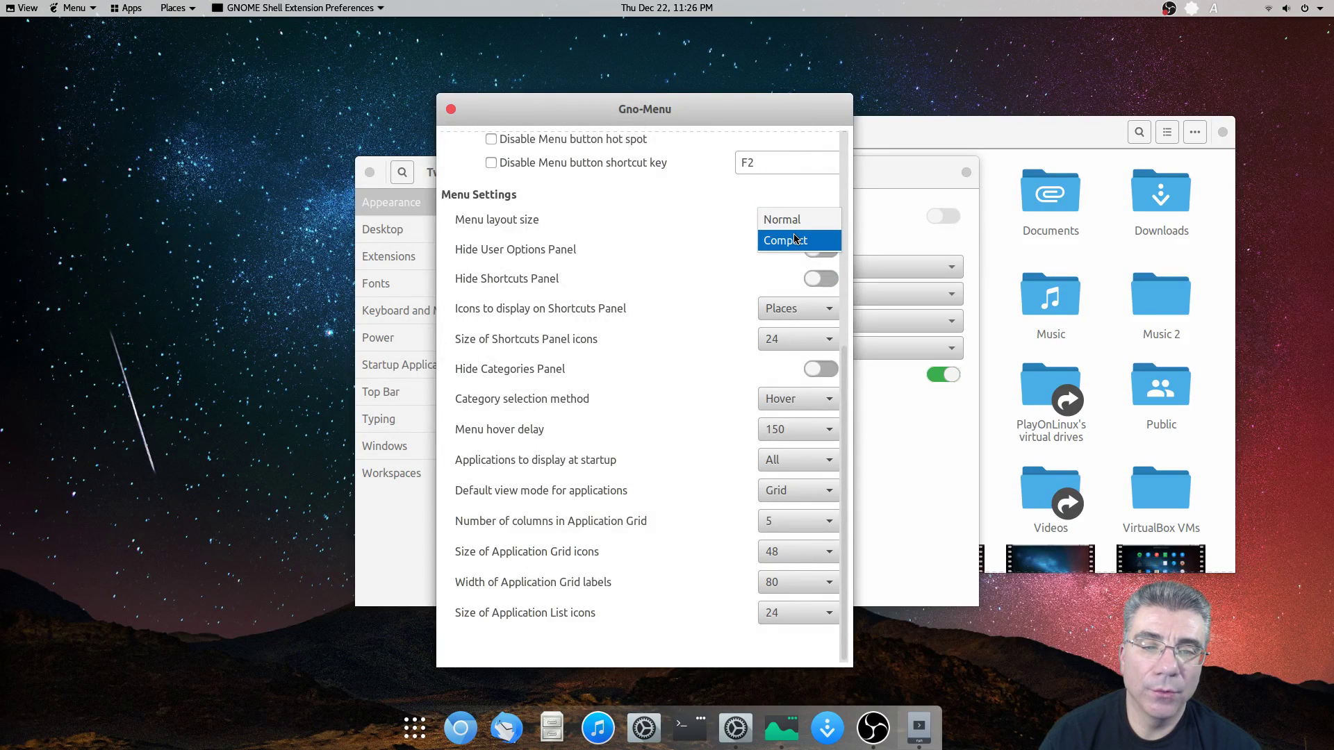
pyautogui.click(789, 241)
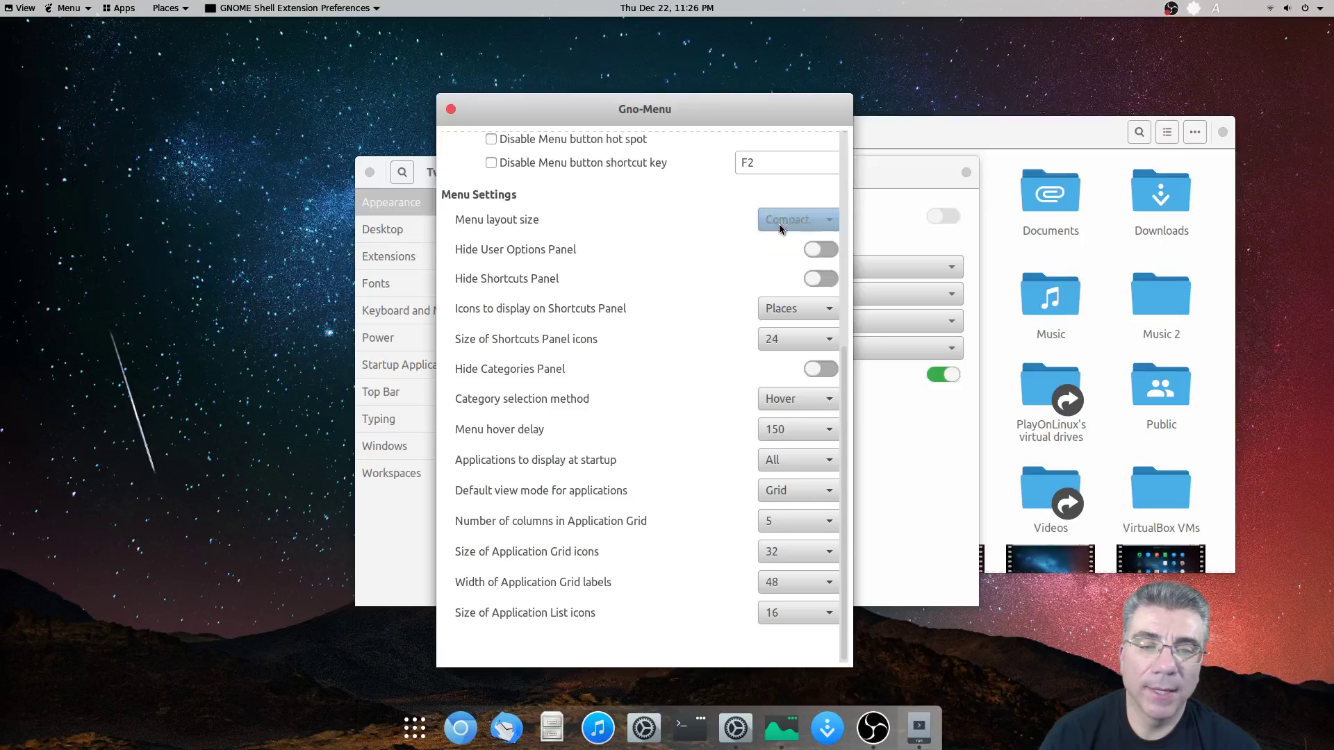
pyautogui.click(67, 10)
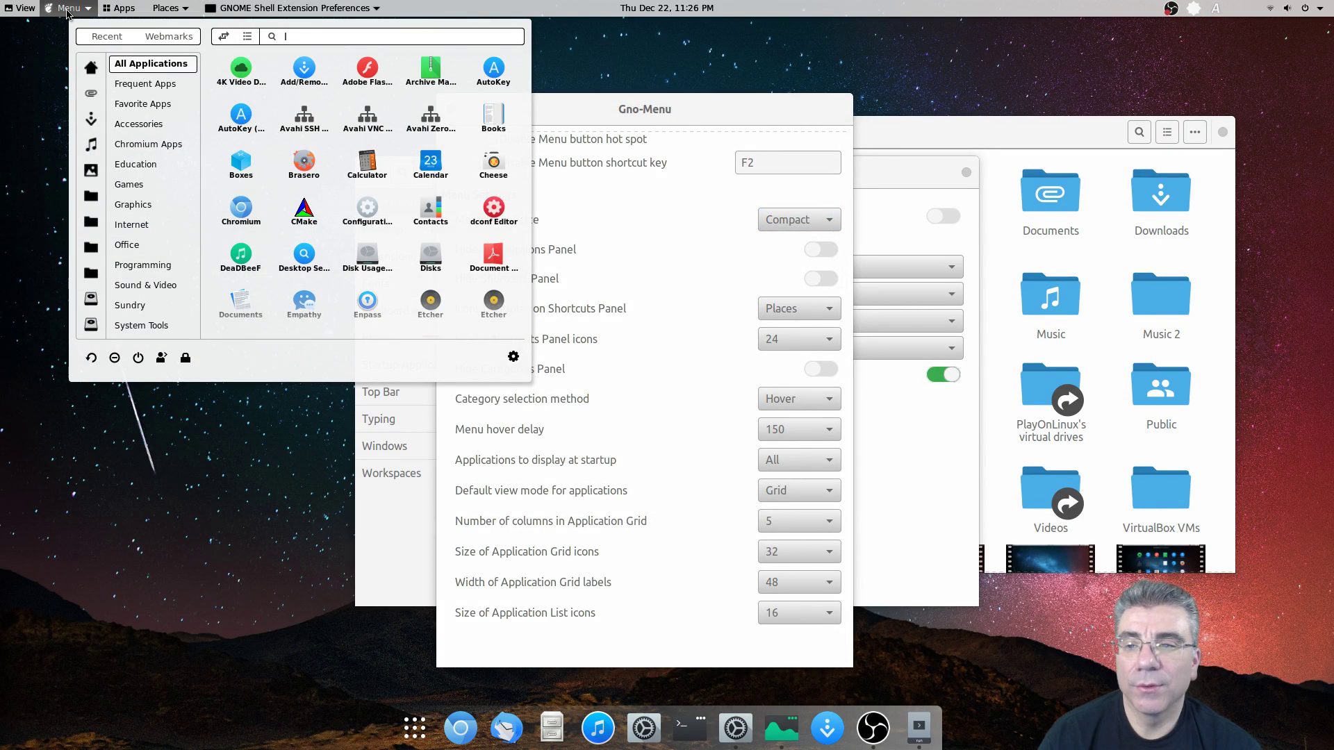
pyautogui.click(794, 94)
pyautogui.click(799, 219)
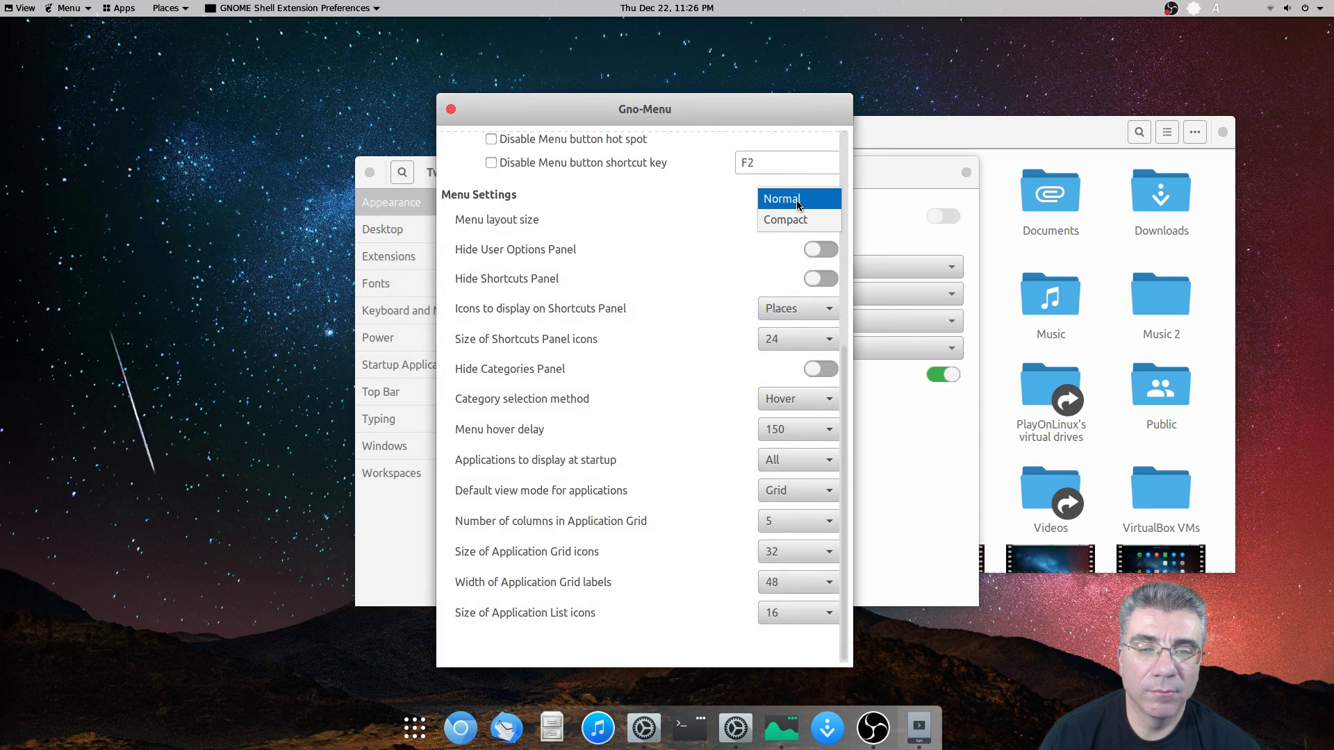
pyautogui.click(798, 204)
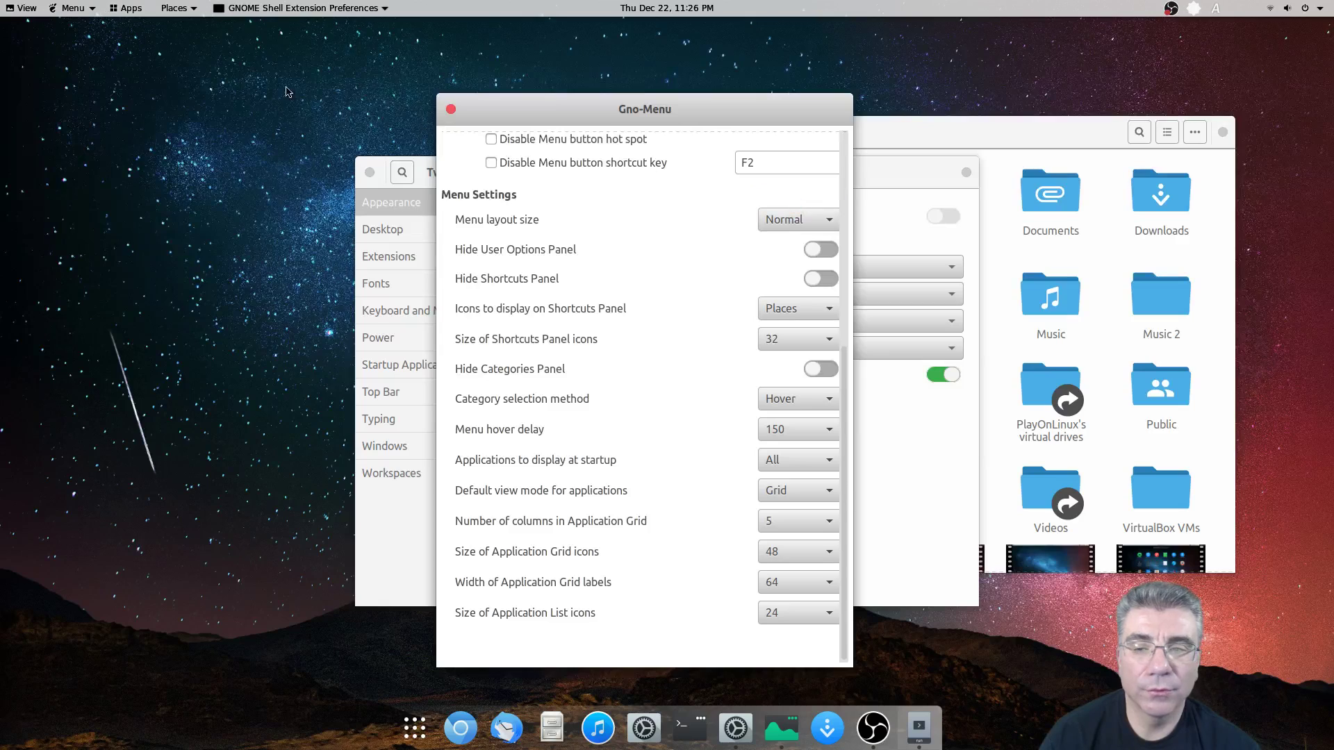
pyautogui.click(73, 6)
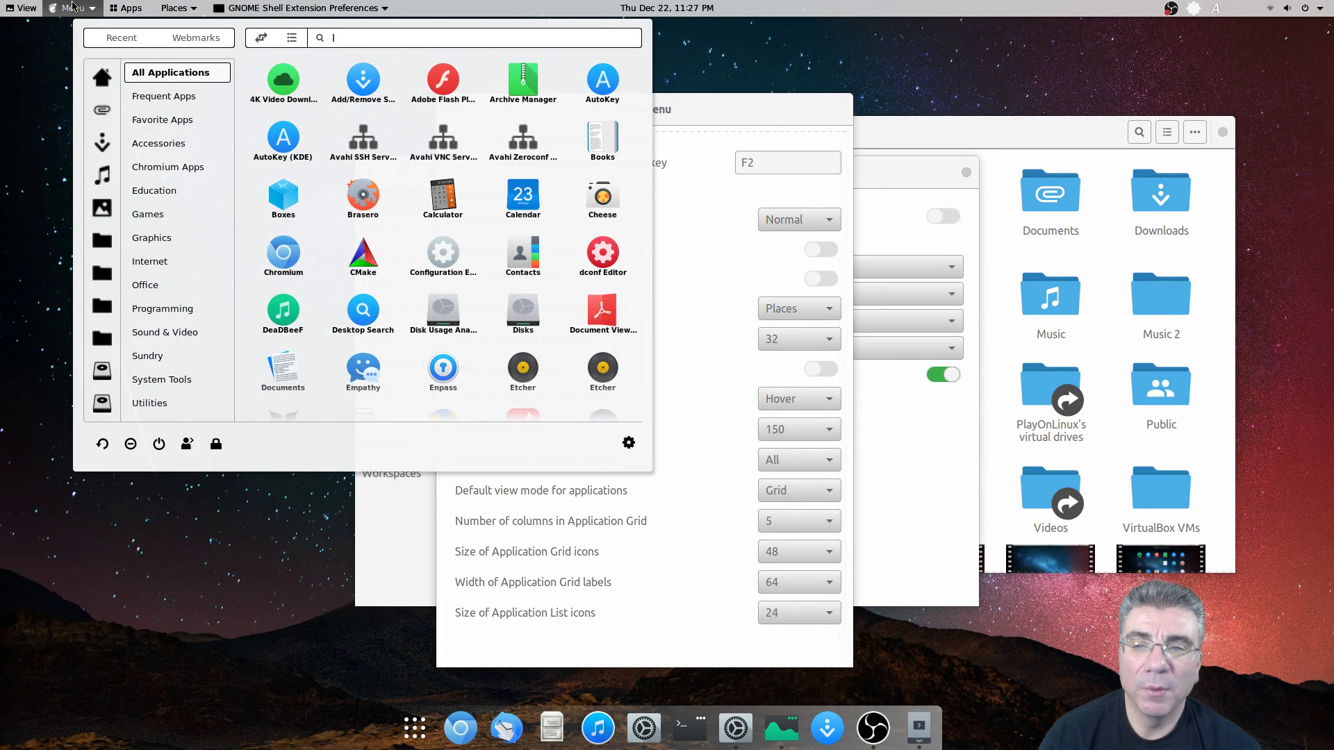
pyautogui.click(770, 111)
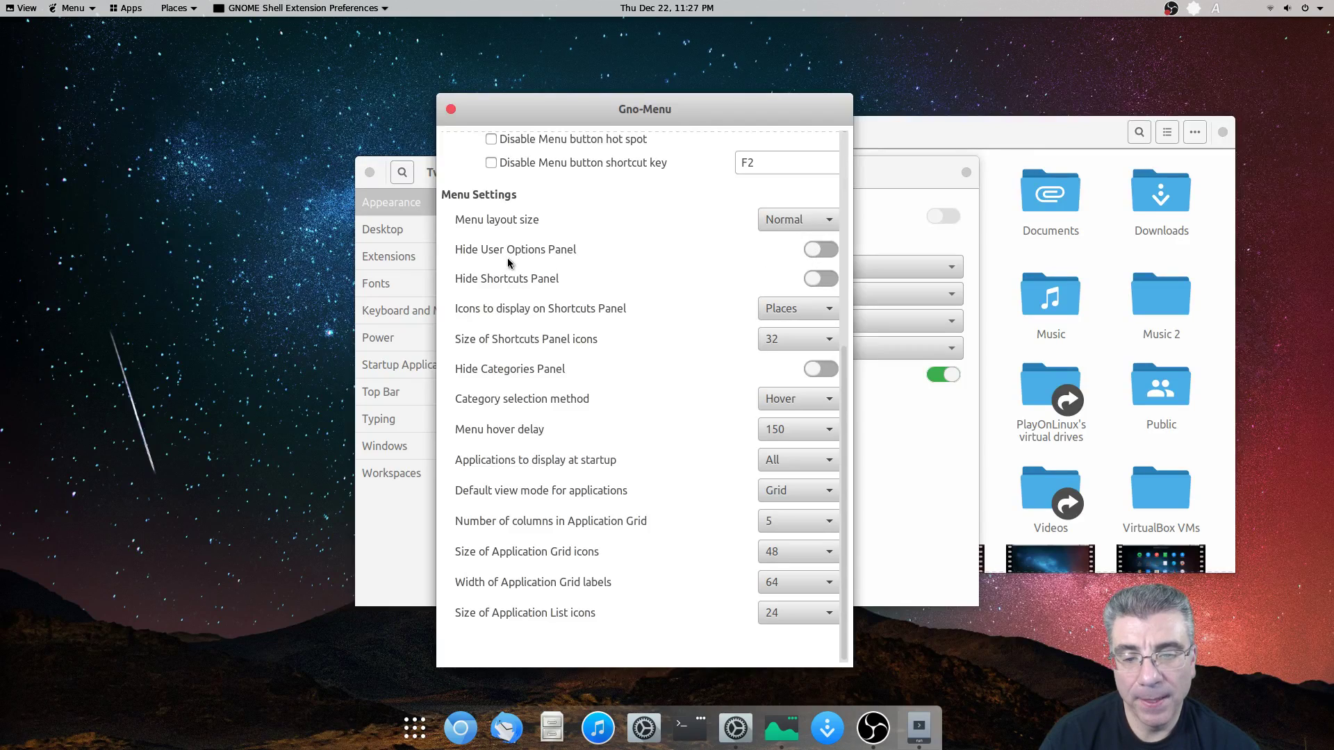
# Step: Hide the shortcuts panel, preview the menu without it, then show the panel again
pyautogui.click(832, 283)
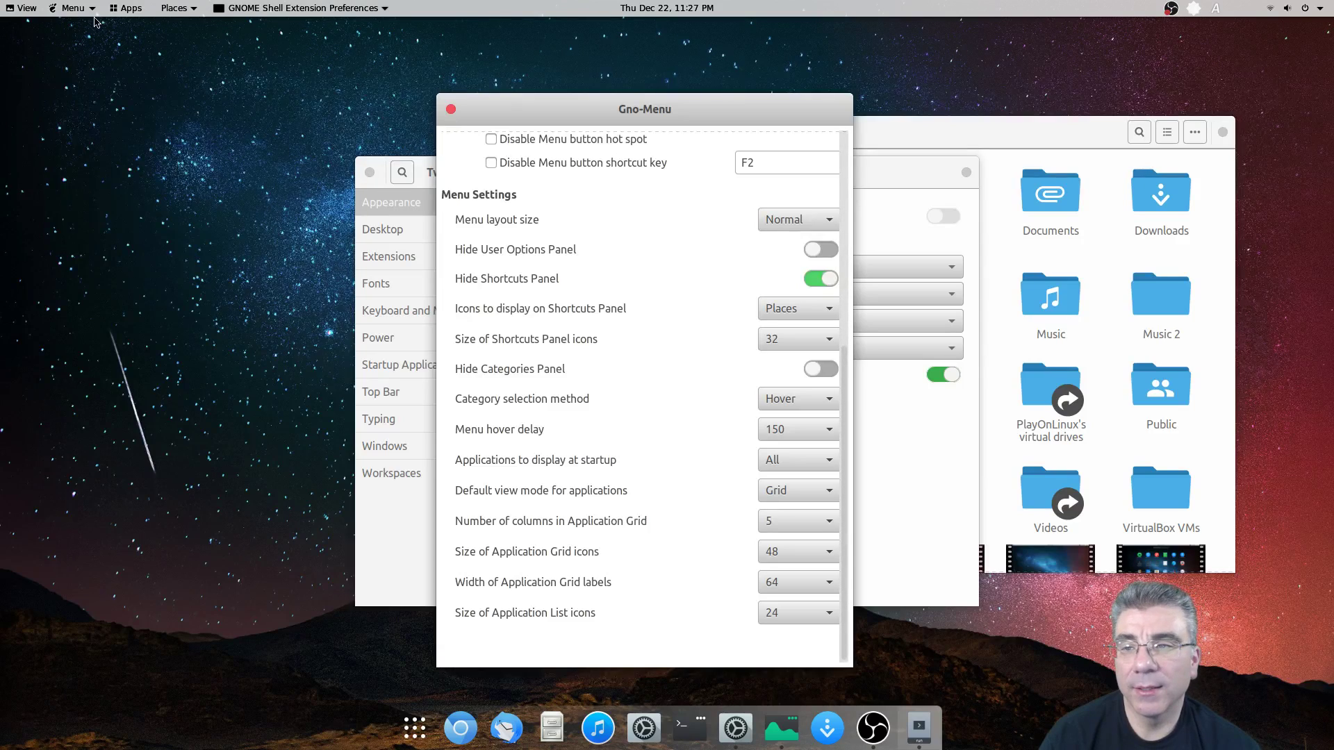
pyautogui.click(72, 9)
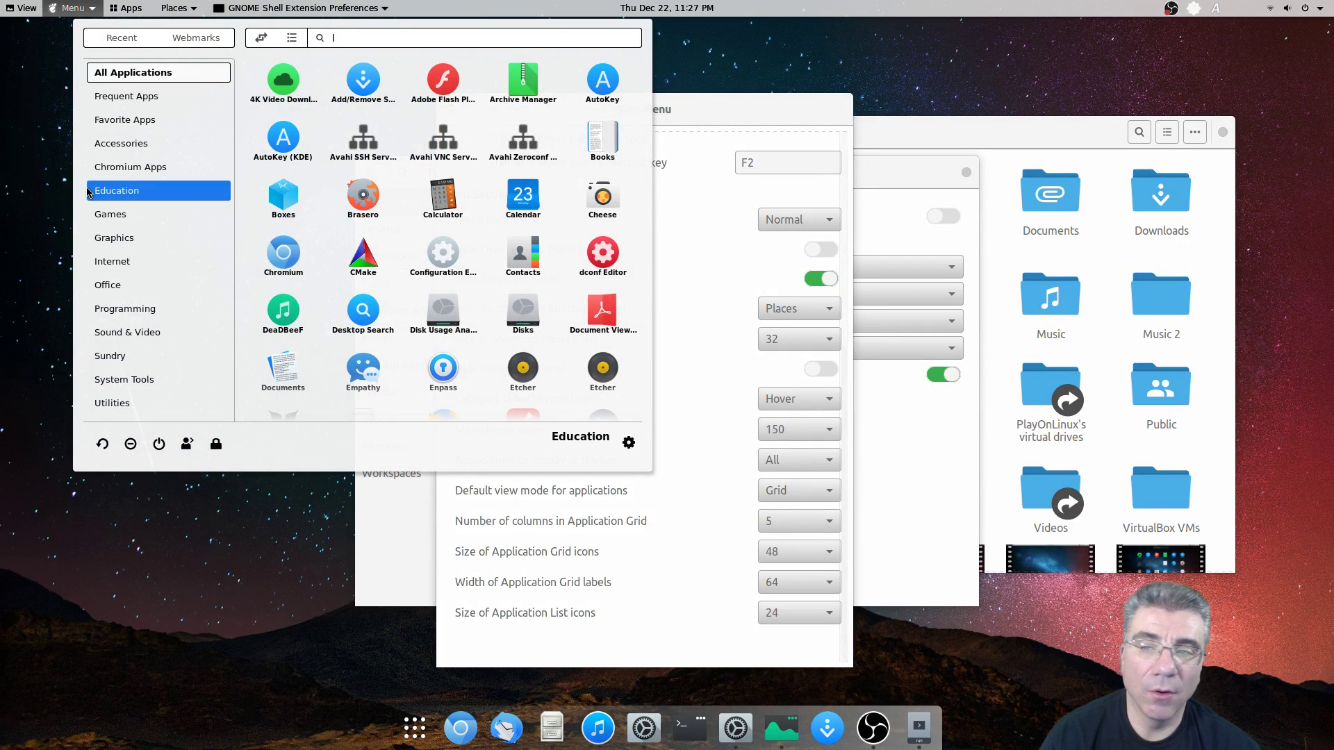
pyautogui.click(796, 281)
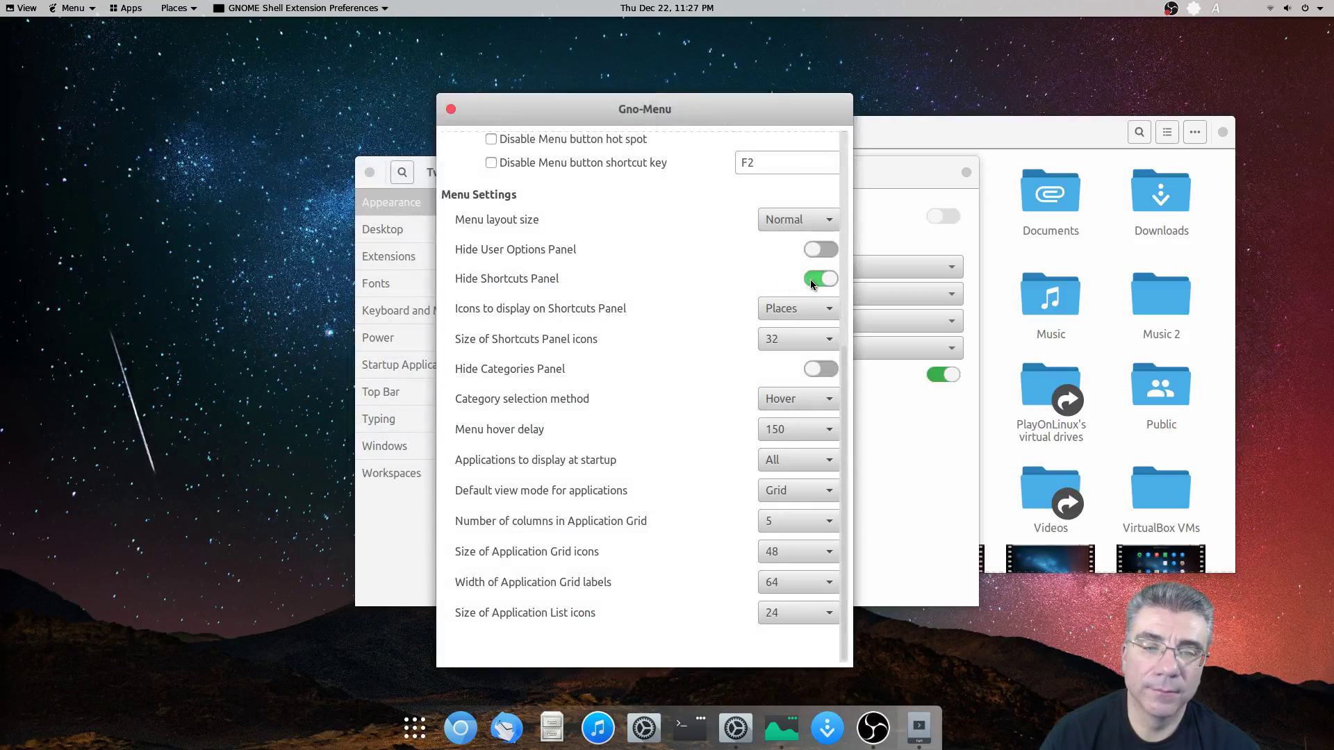
pyautogui.click(812, 281)
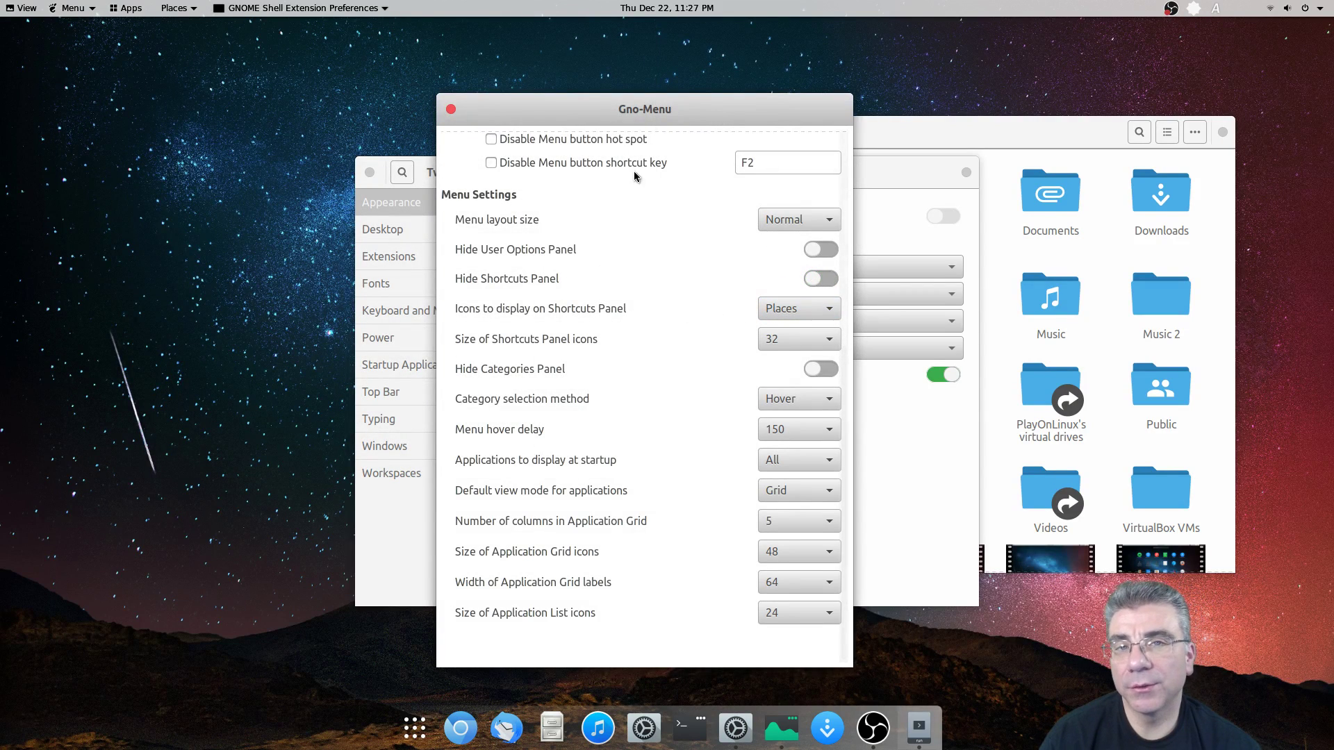
# Step: Preview Favorites as shortcuts panel icons, switch them to Places, and hide the categories panel
pyautogui.click(798, 308)
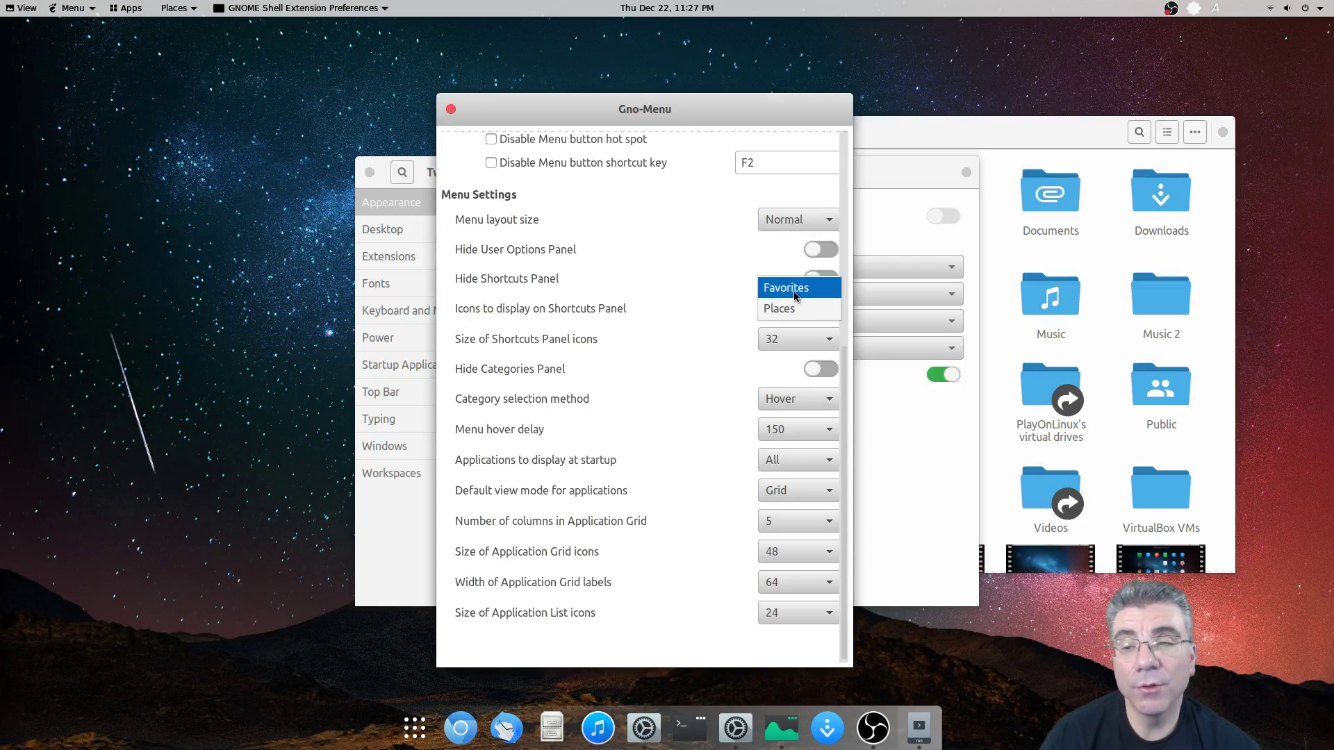
pyautogui.click(796, 291)
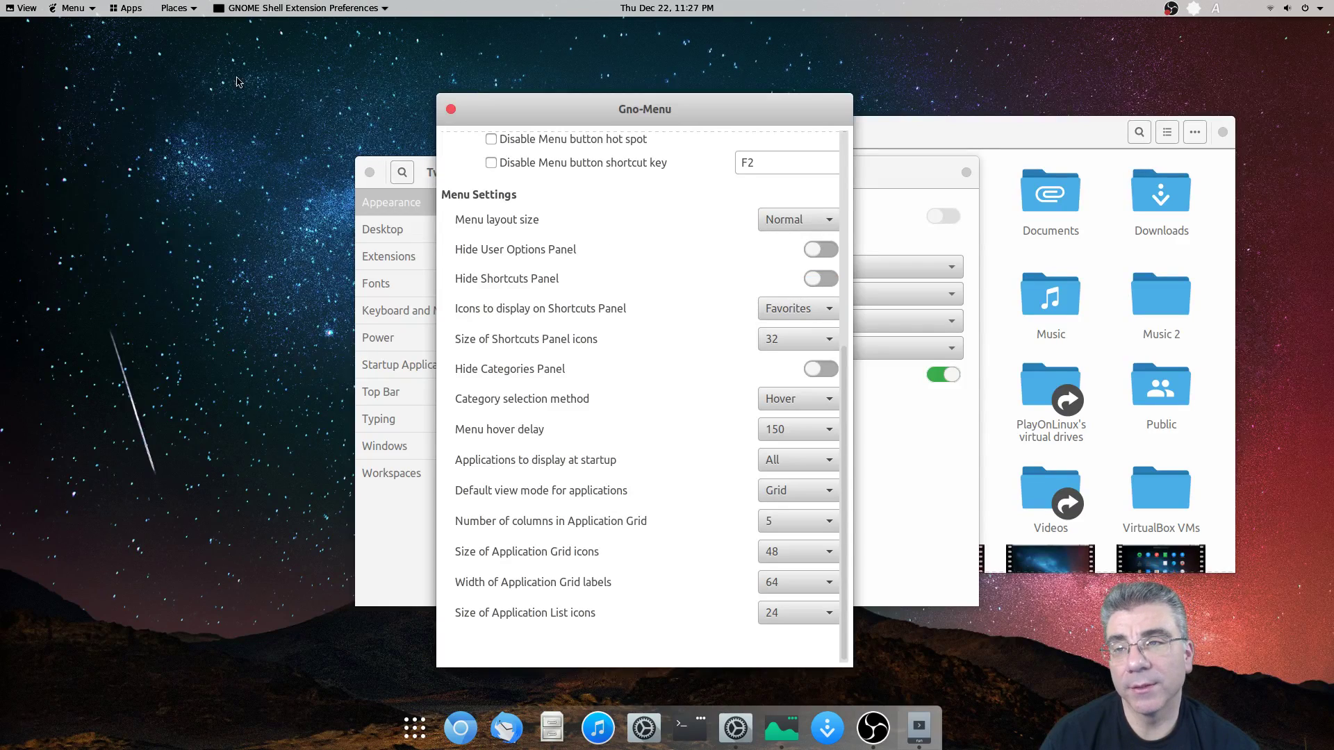
pyautogui.click(75, 11)
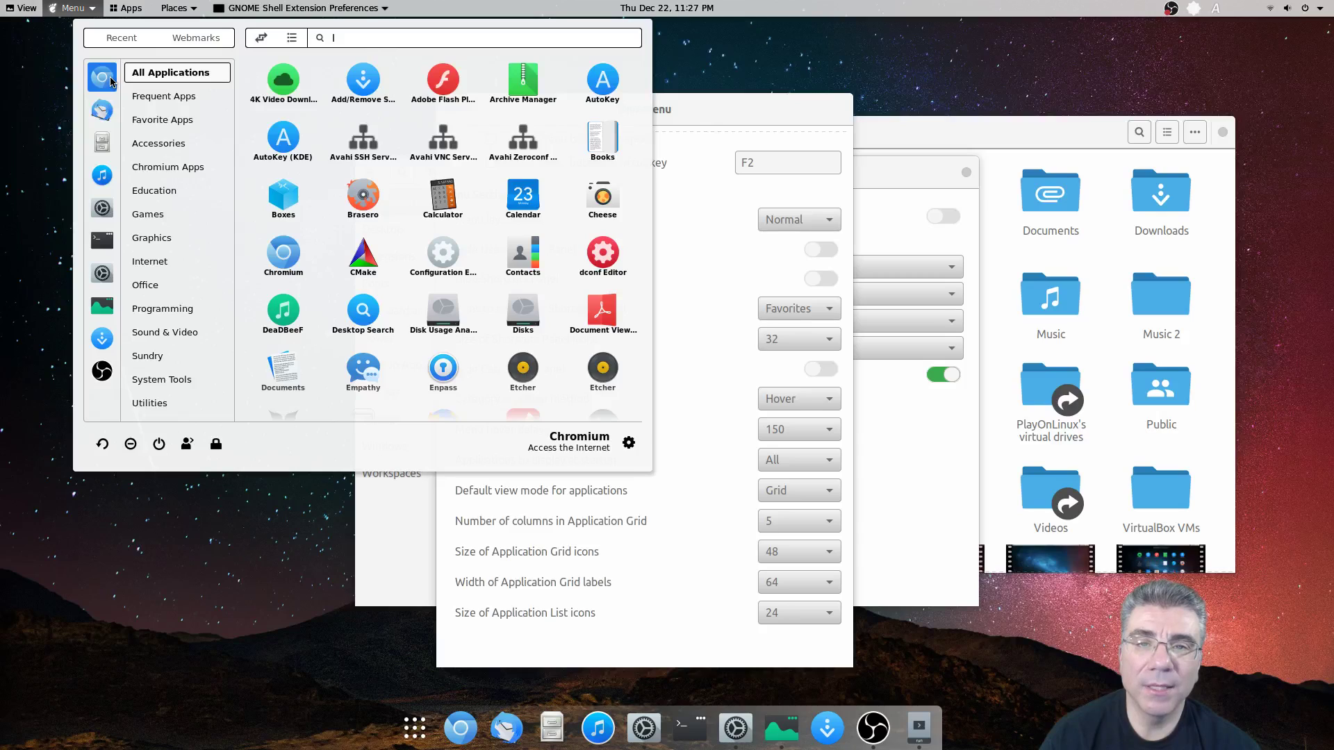
pyautogui.click(76, 11)
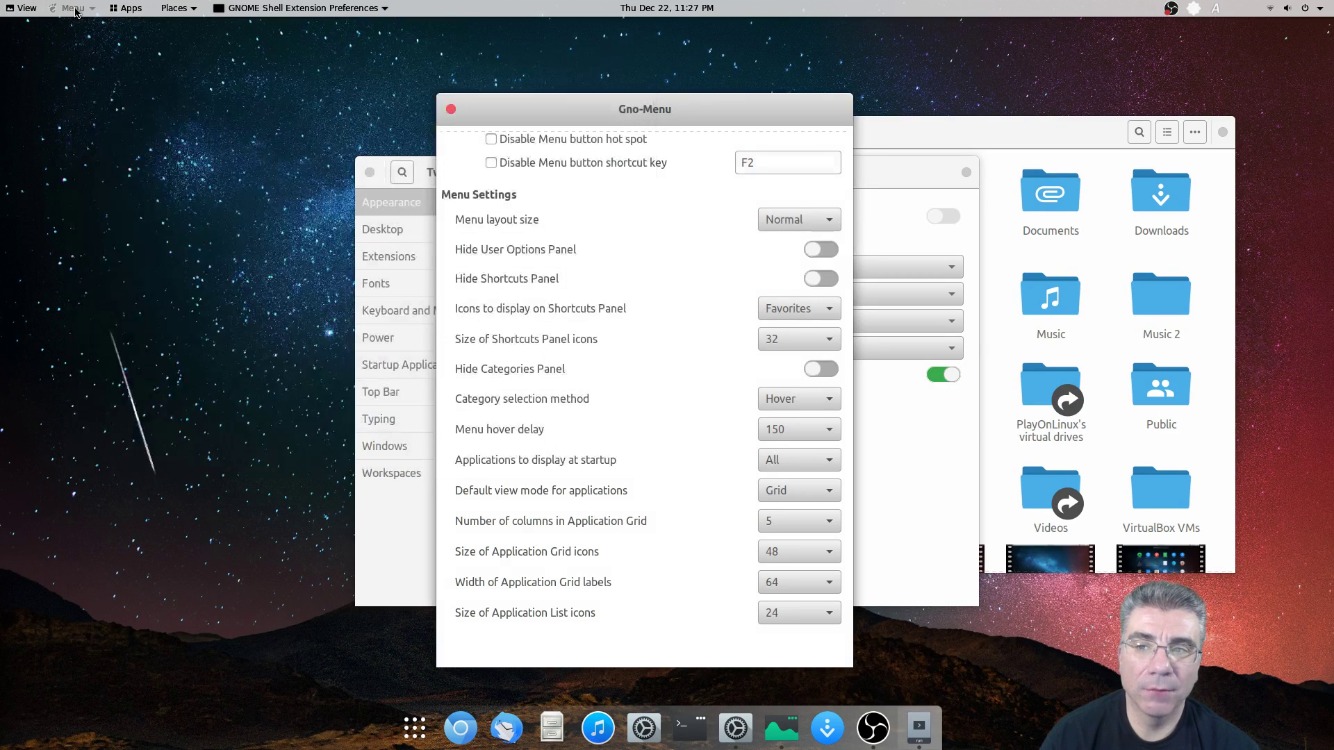
pyautogui.click(795, 308)
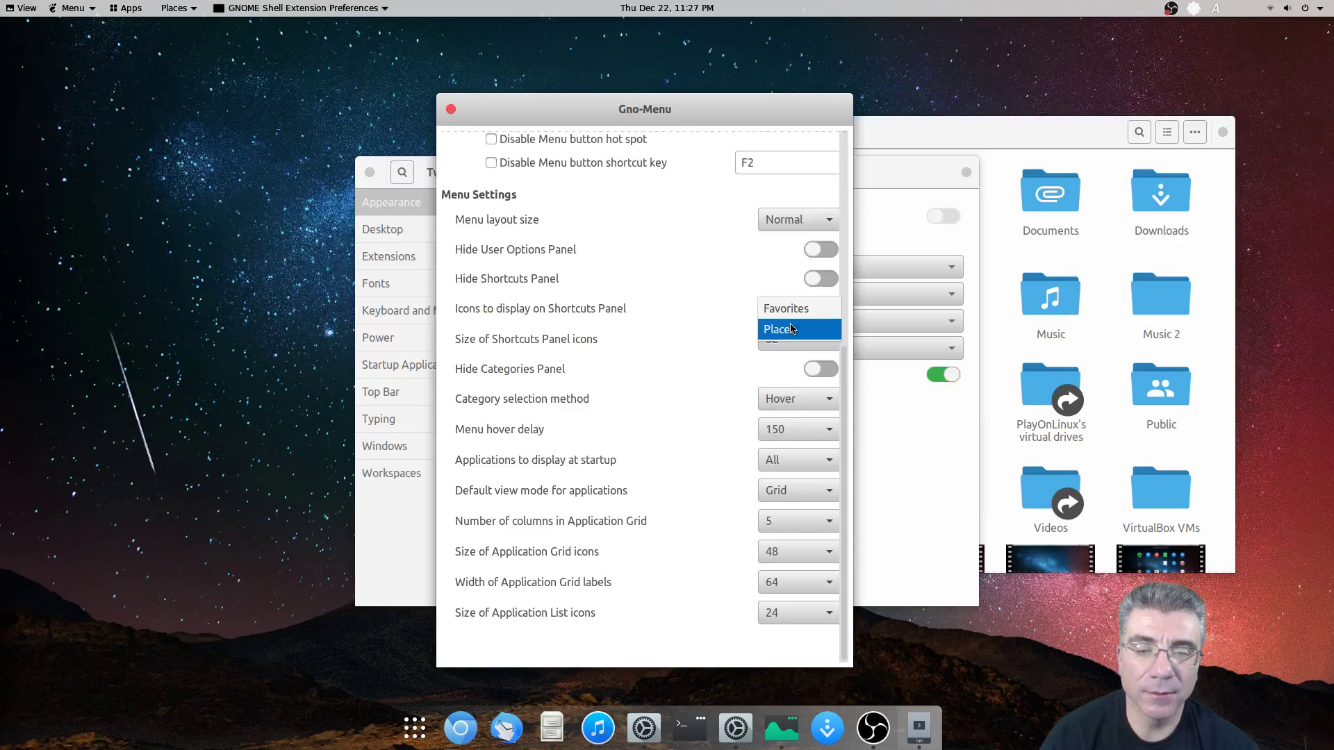
pyautogui.click(791, 325)
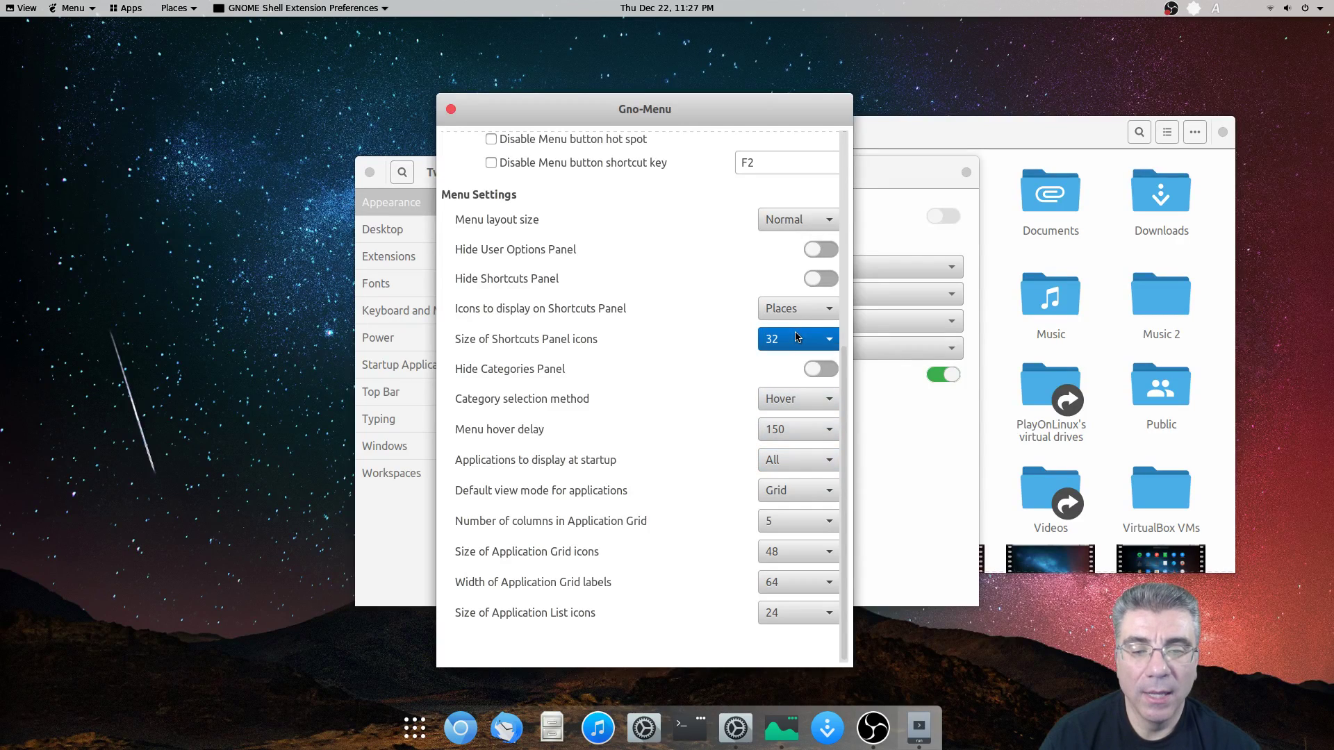
pyautogui.click(835, 370)
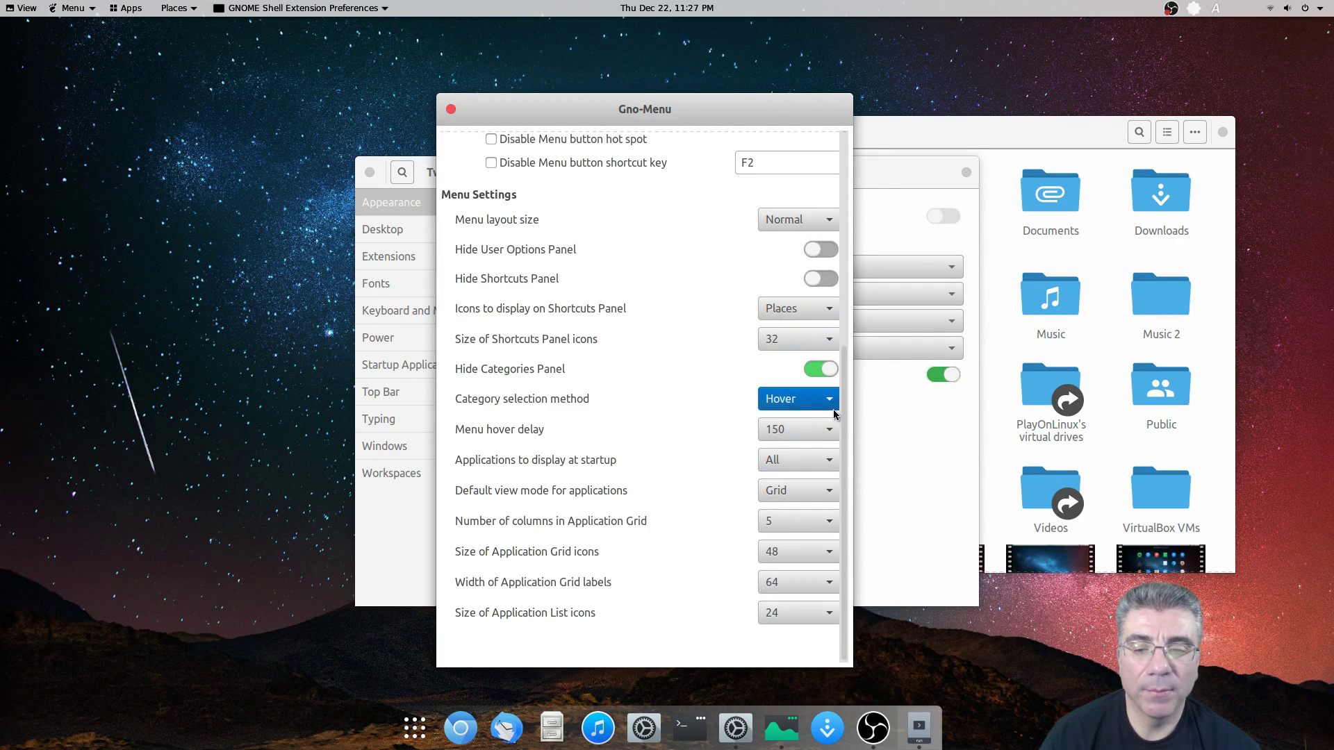
# Step: Preview the menu without categories, turn Hide Categories Panel back off, and open the startup-apps choices
pyautogui.click(67, 12)
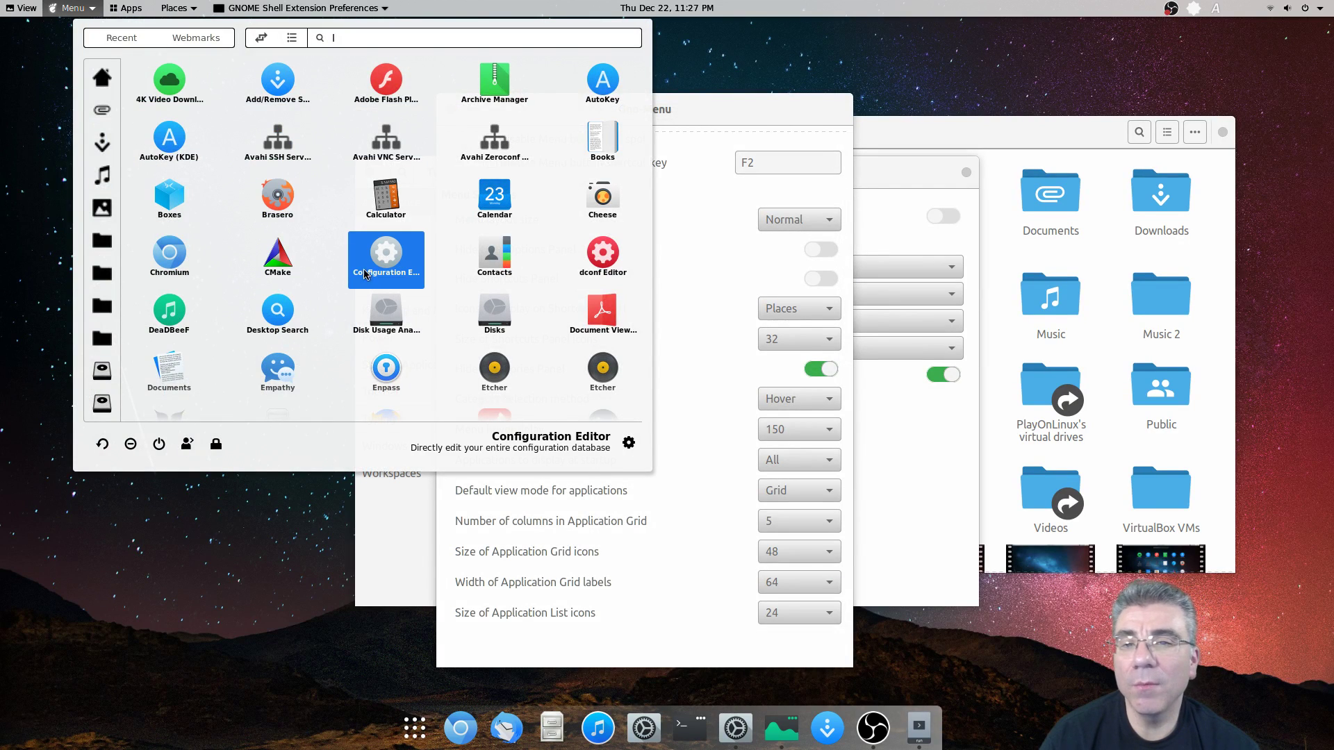
pyautogui.scroll(-3, 332, 252)
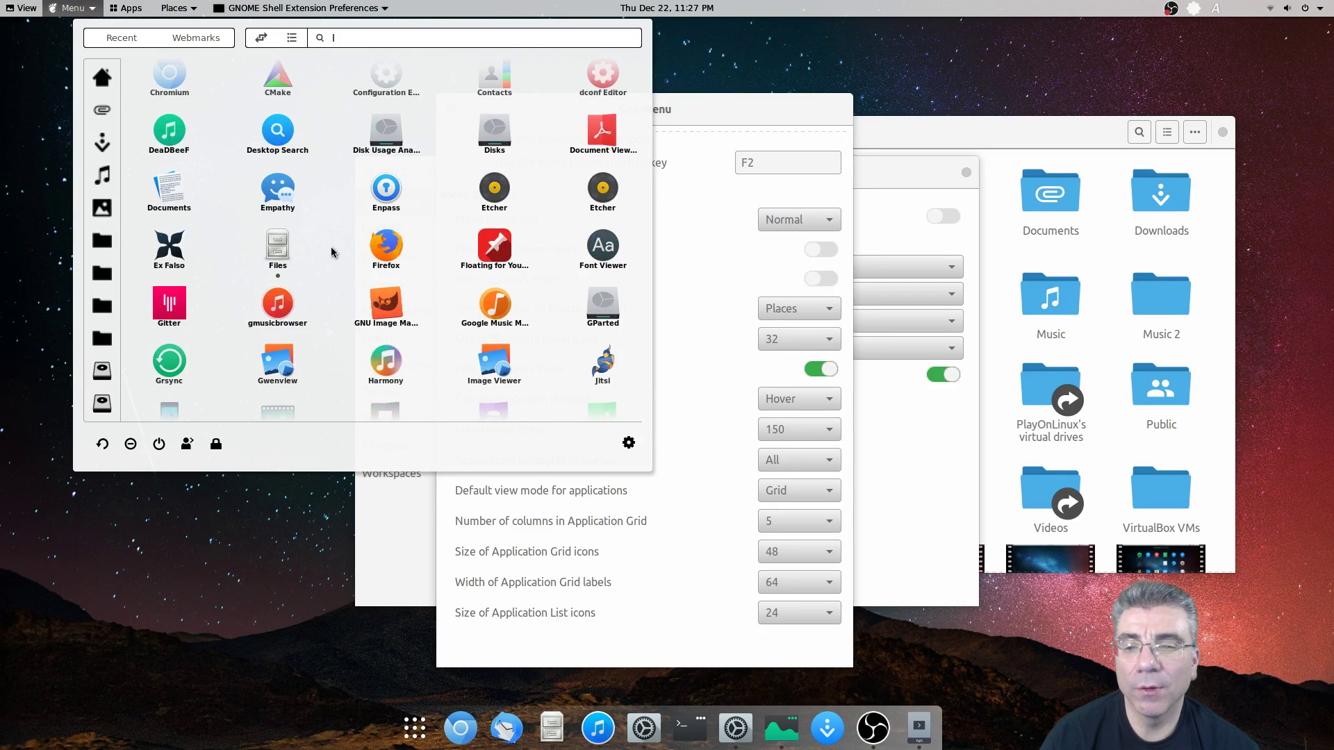
pyautogui.scroll(-8, 332, 252)
pyautogui.scroll(10, 332, 252)
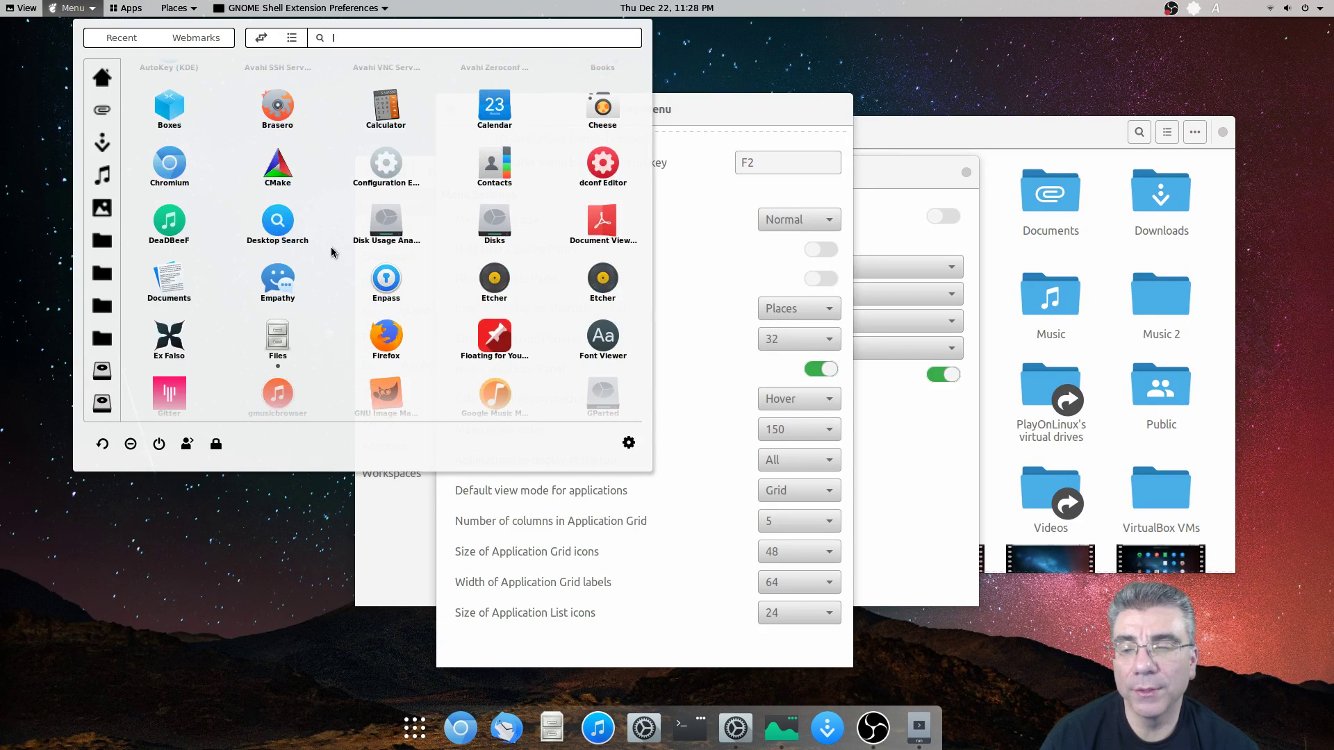
pyautogui.scroll(2, 332, 252)
pyautogui.click(704, 181)
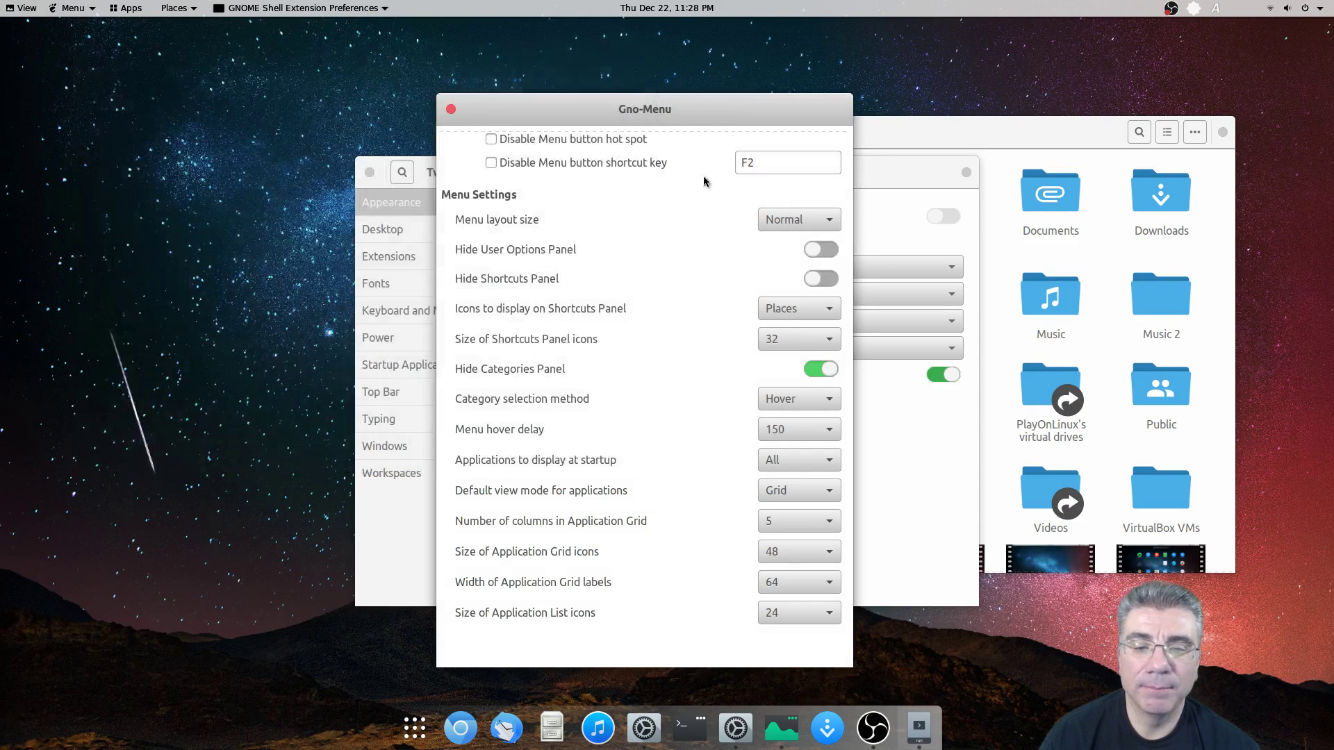
pyautogui.click(810, 369)
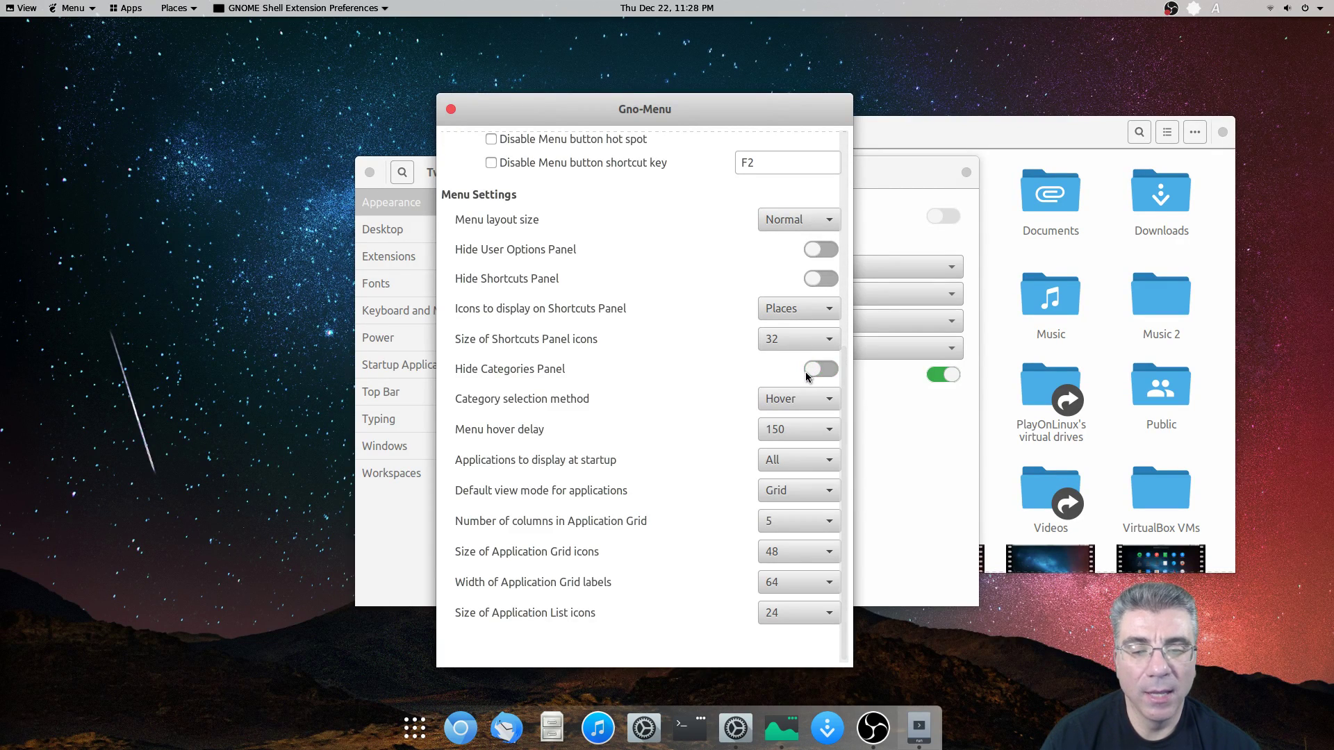
pyautogui.click(769, 467)
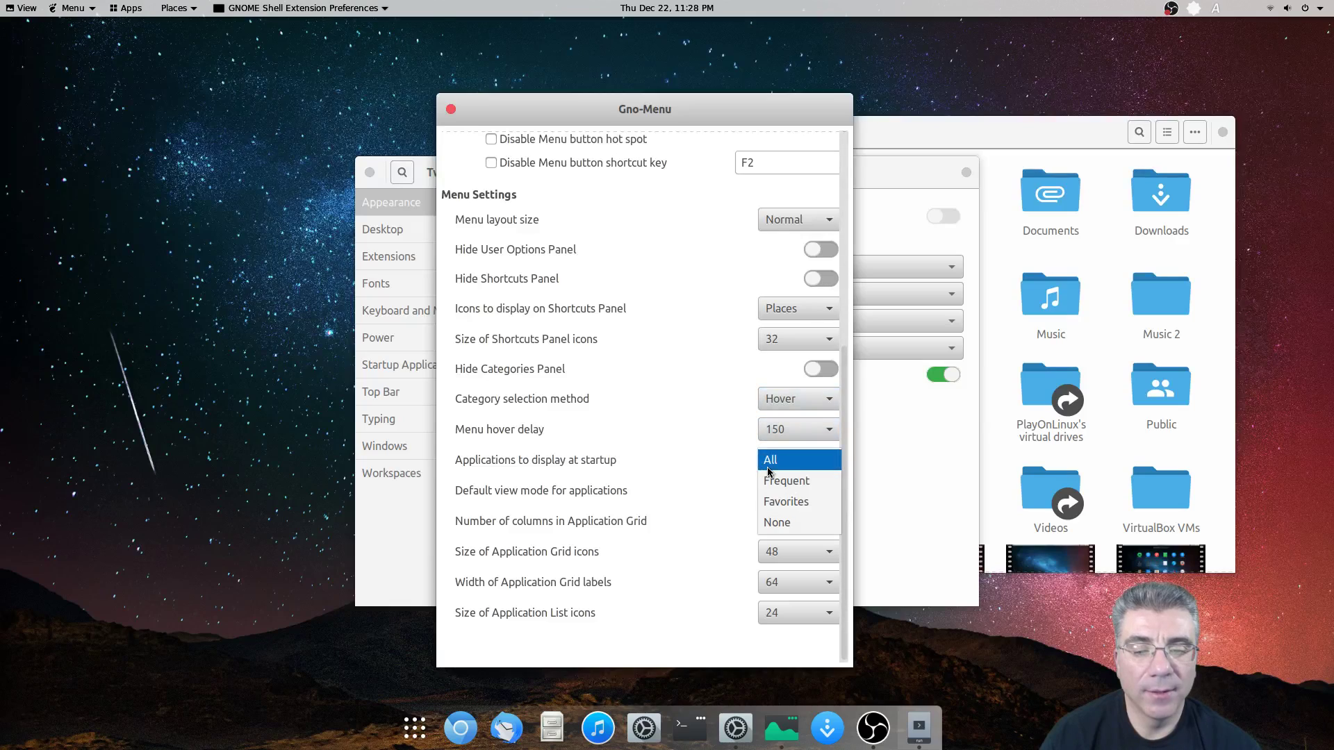
# Step: Show Favorites at startup and keep Grid as the default view mode
pyautogui.click(782, 501)
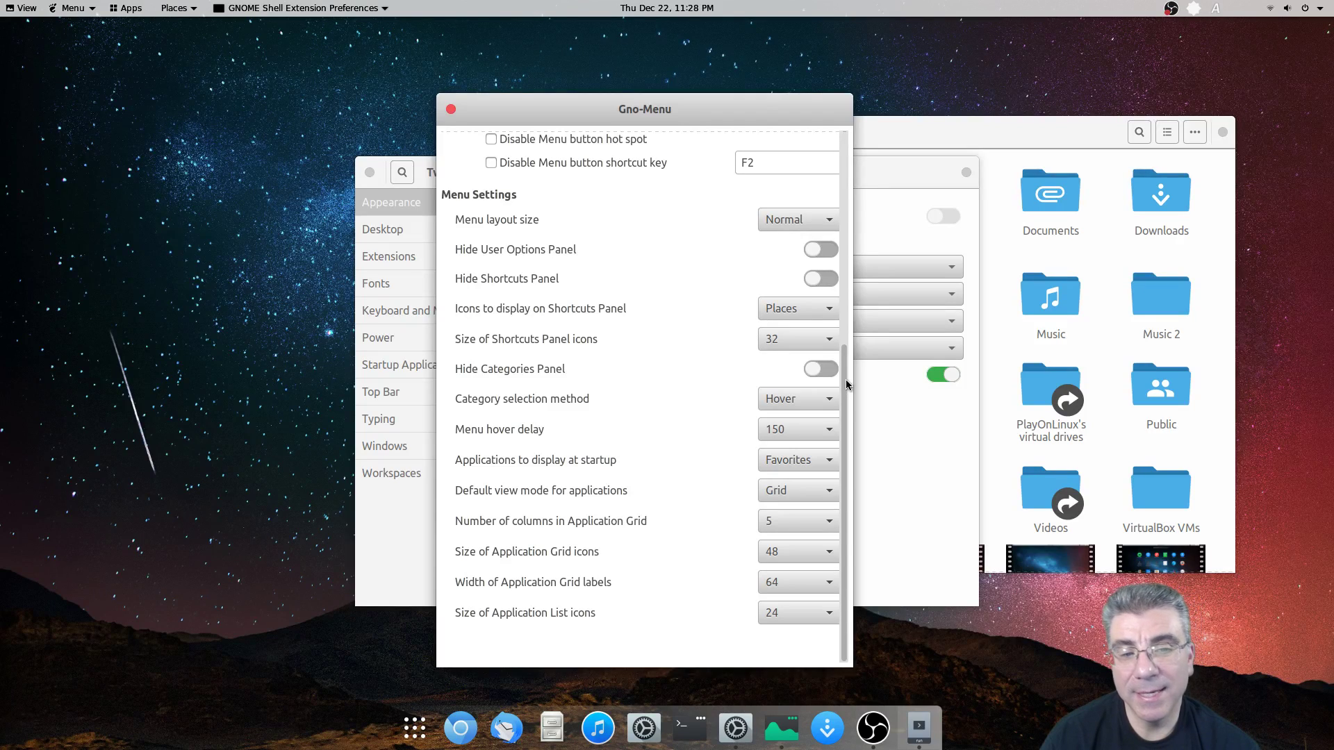
pyautogui.click(792, 461)
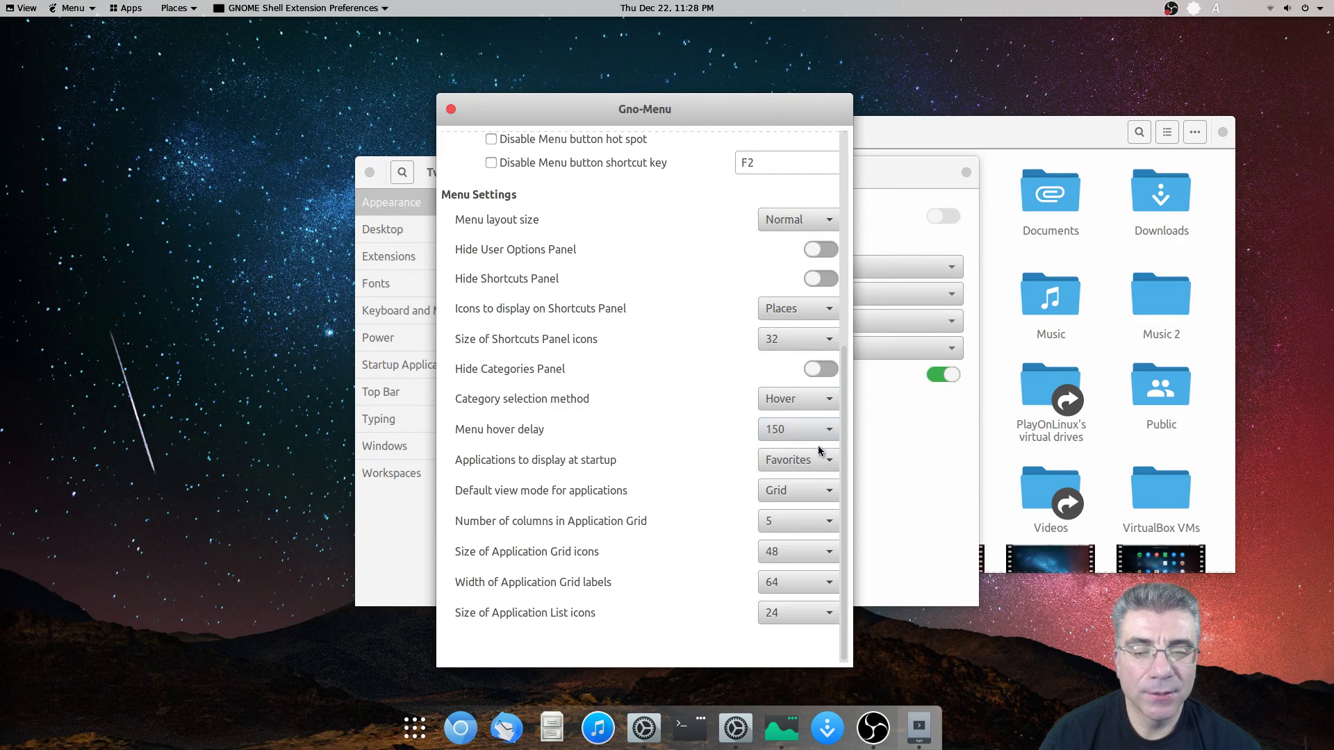
pyautogui.click(791, 492)
pyautogui.click(792, 491)
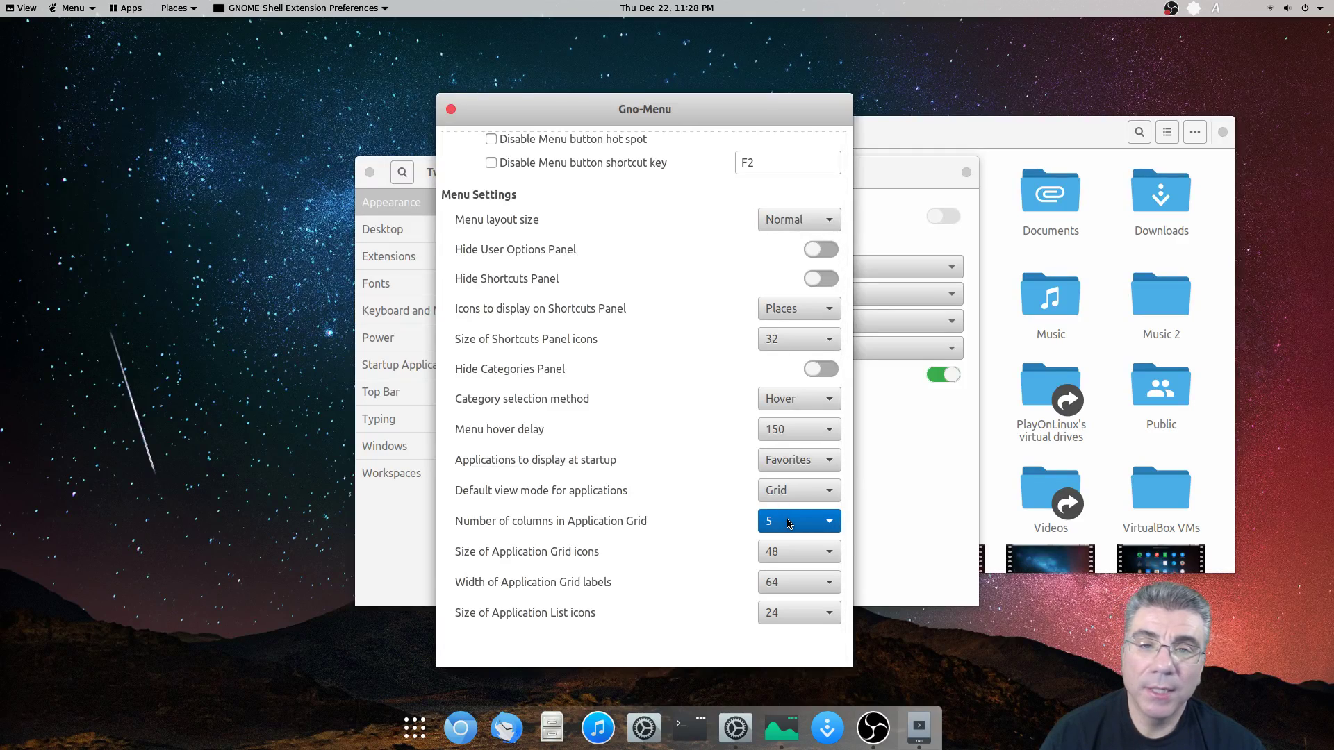
# Step: Try 7, 5 and 3 application grid columns, previewing the menu between changes
pyautogui.click(789, 523)
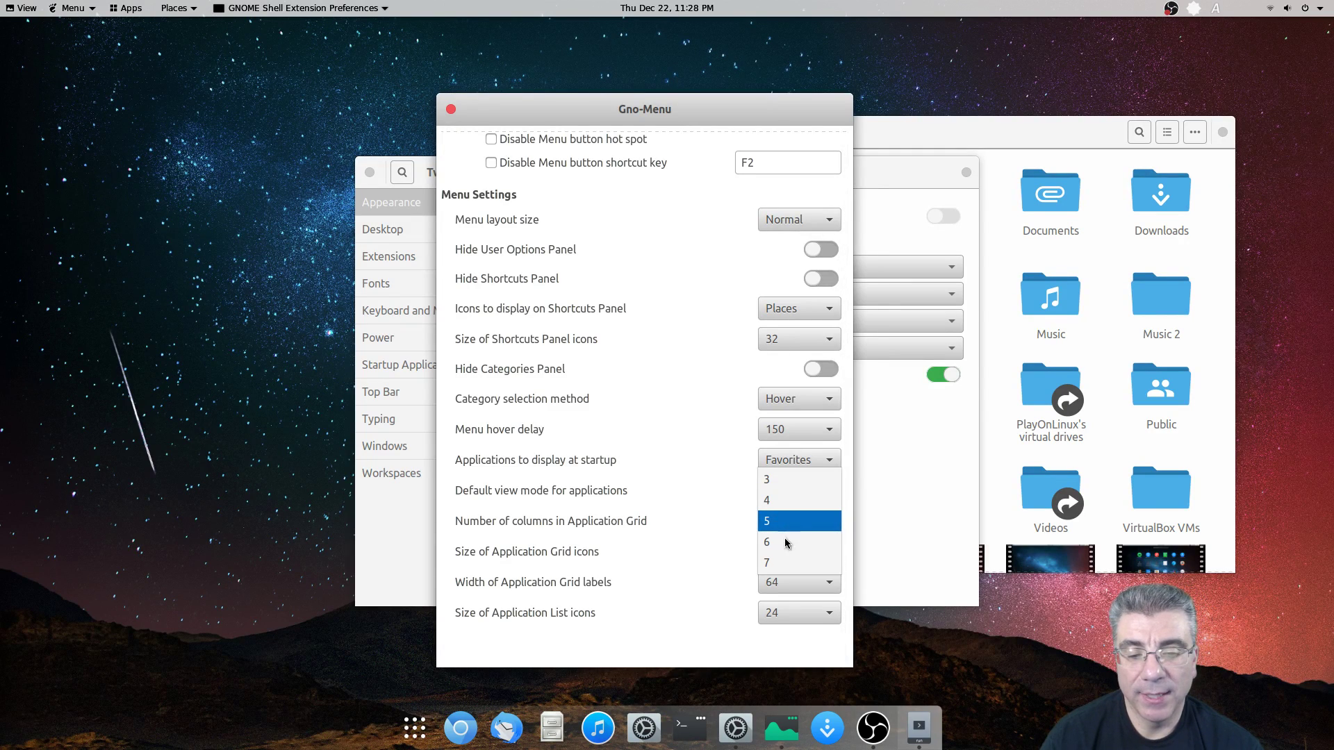
pyautogui.click(781, 552)
pyautogui.click(73, 8)
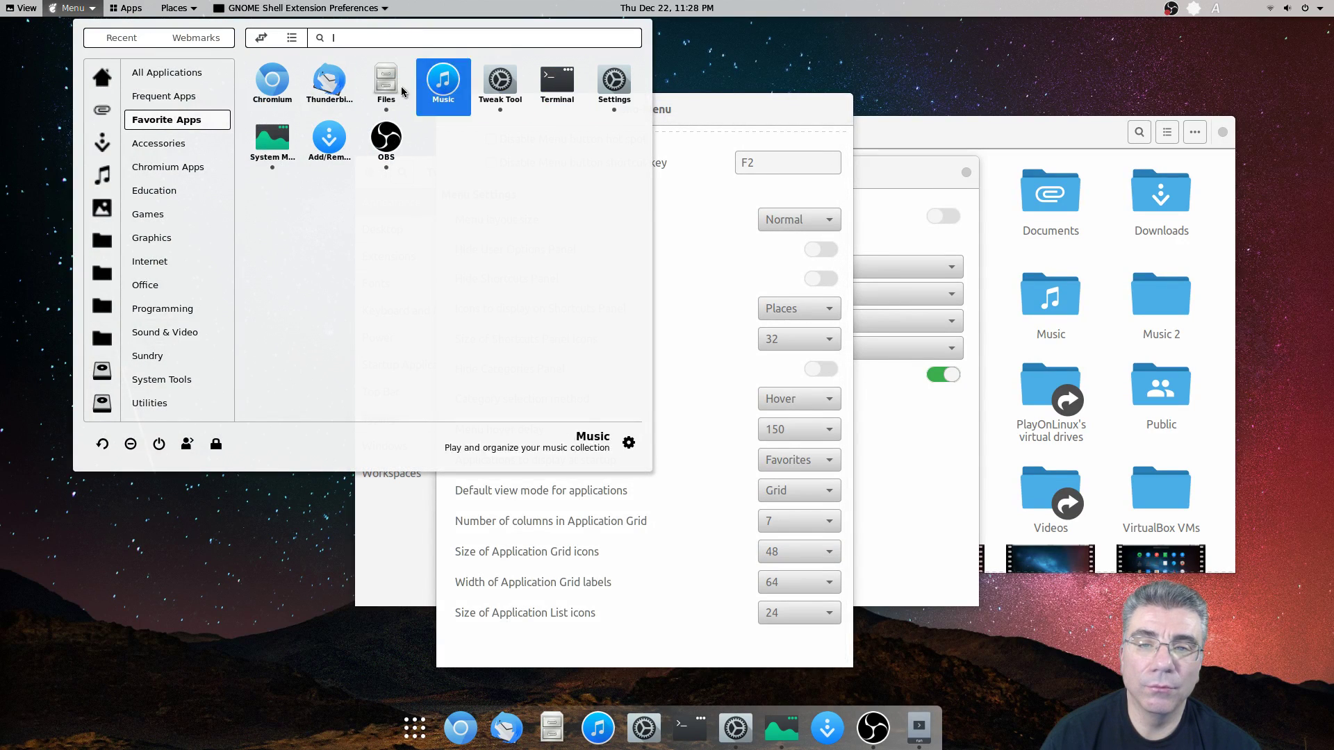
pyautogui.click(760, 265)
pyautogui.click(792, 521)
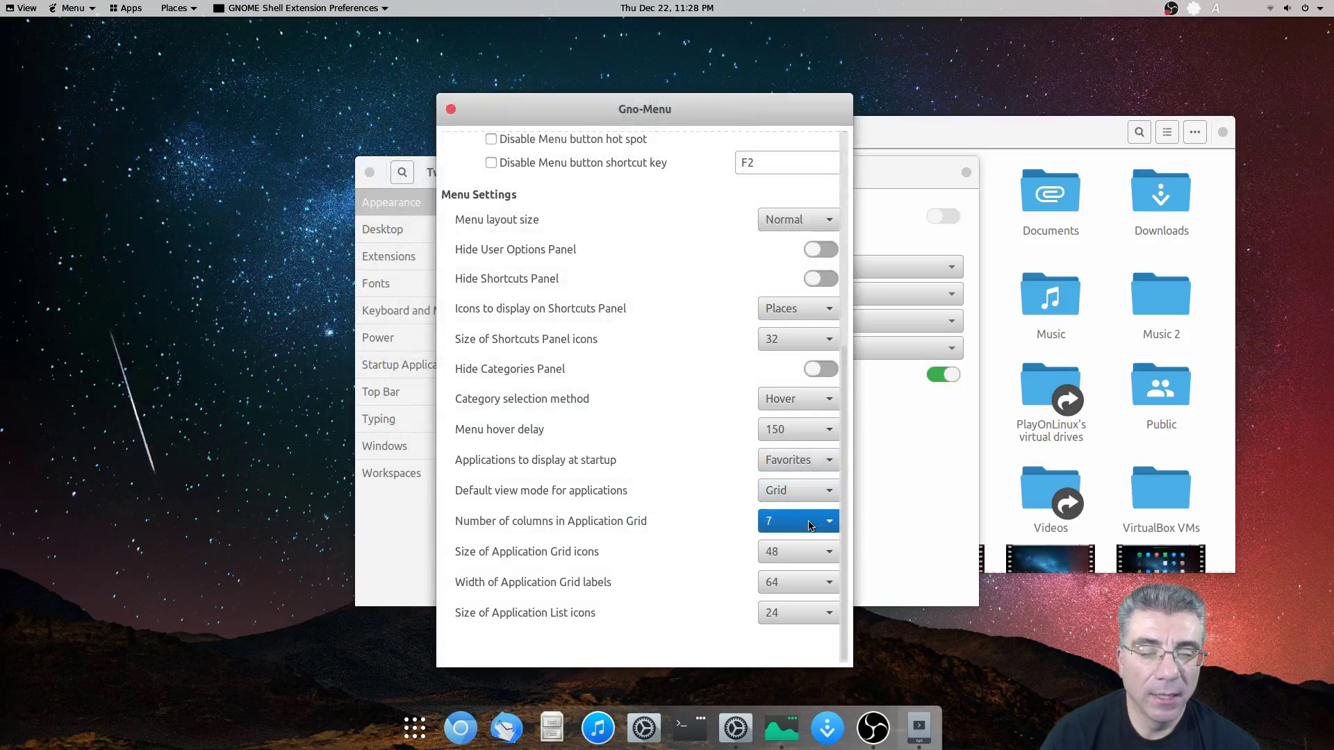
pyautogui.click(797, 478)
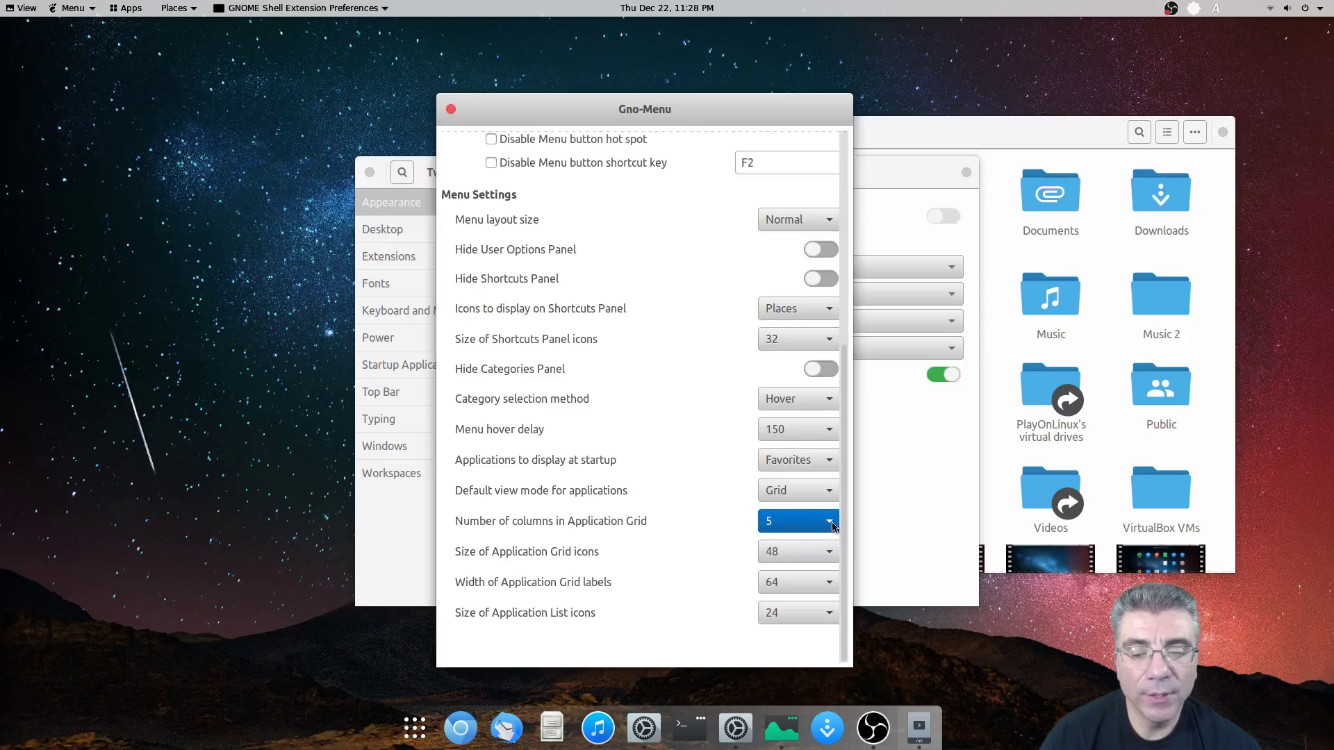
pyautogui.click(797, 521)
pyautogui.click(797, 478)
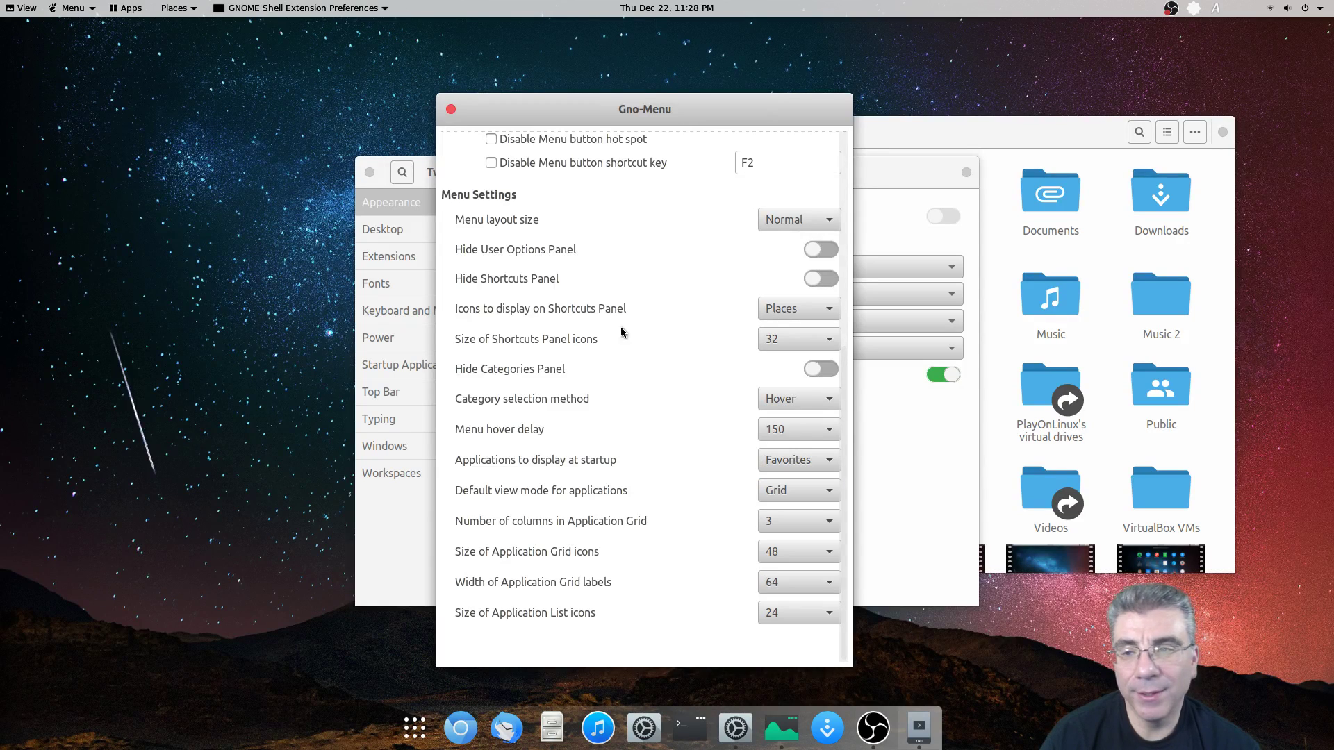
pyautogui.click(61, 14)
pyautogui.click(61, 14)
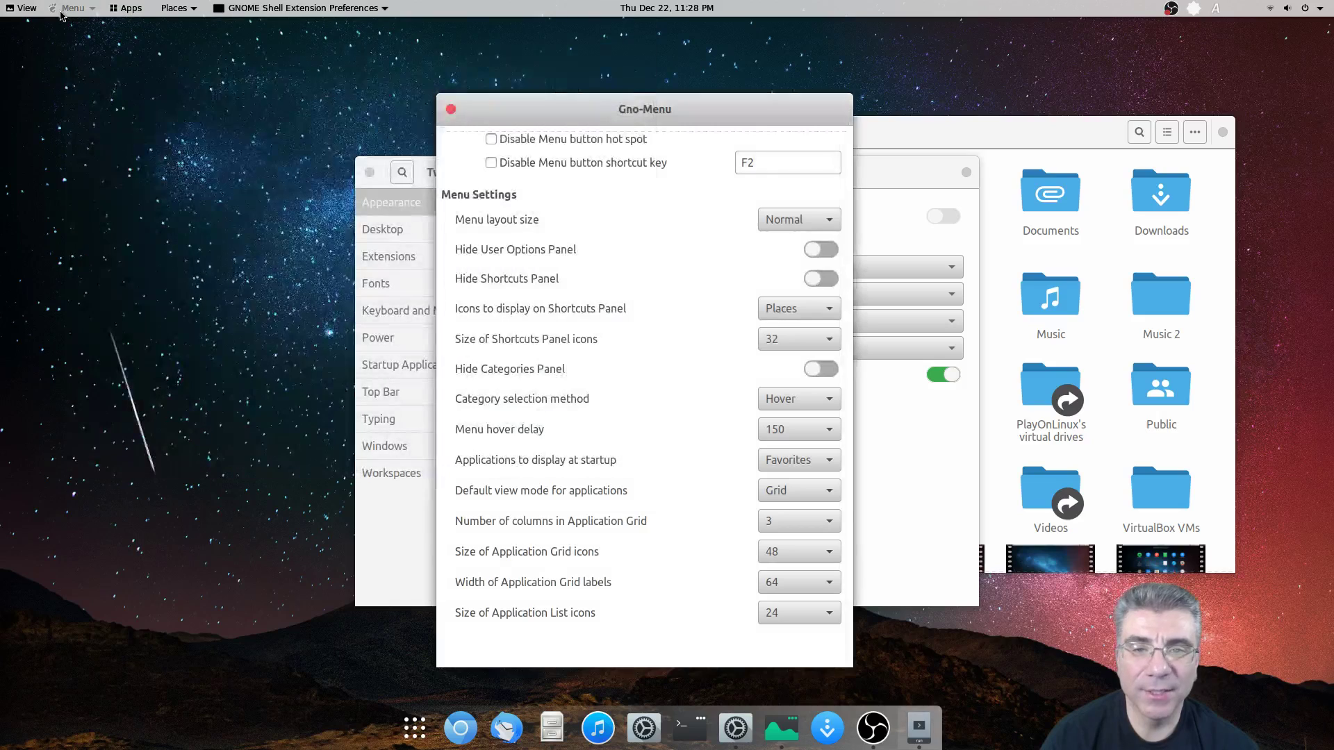
pyautogui.click(797, 523)
pyautogui.click(787, 560)
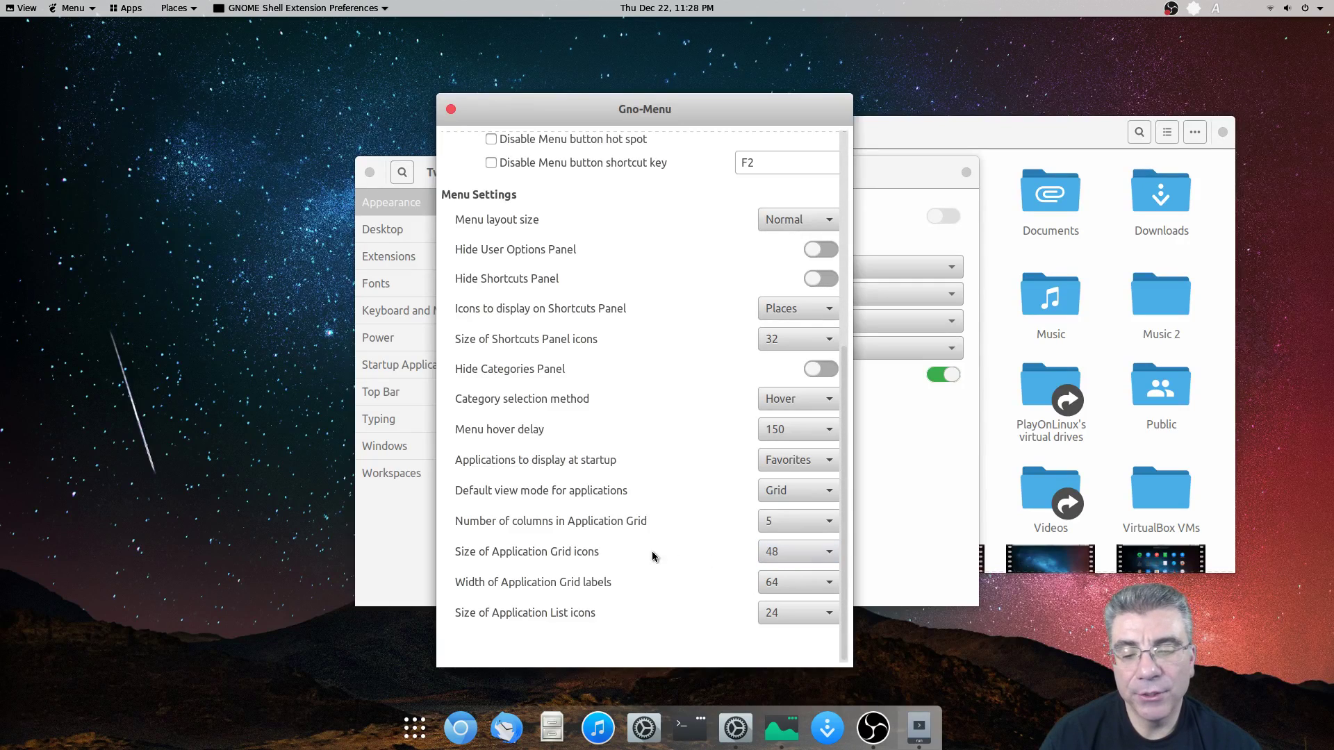
pyautogui.click(770, 552)
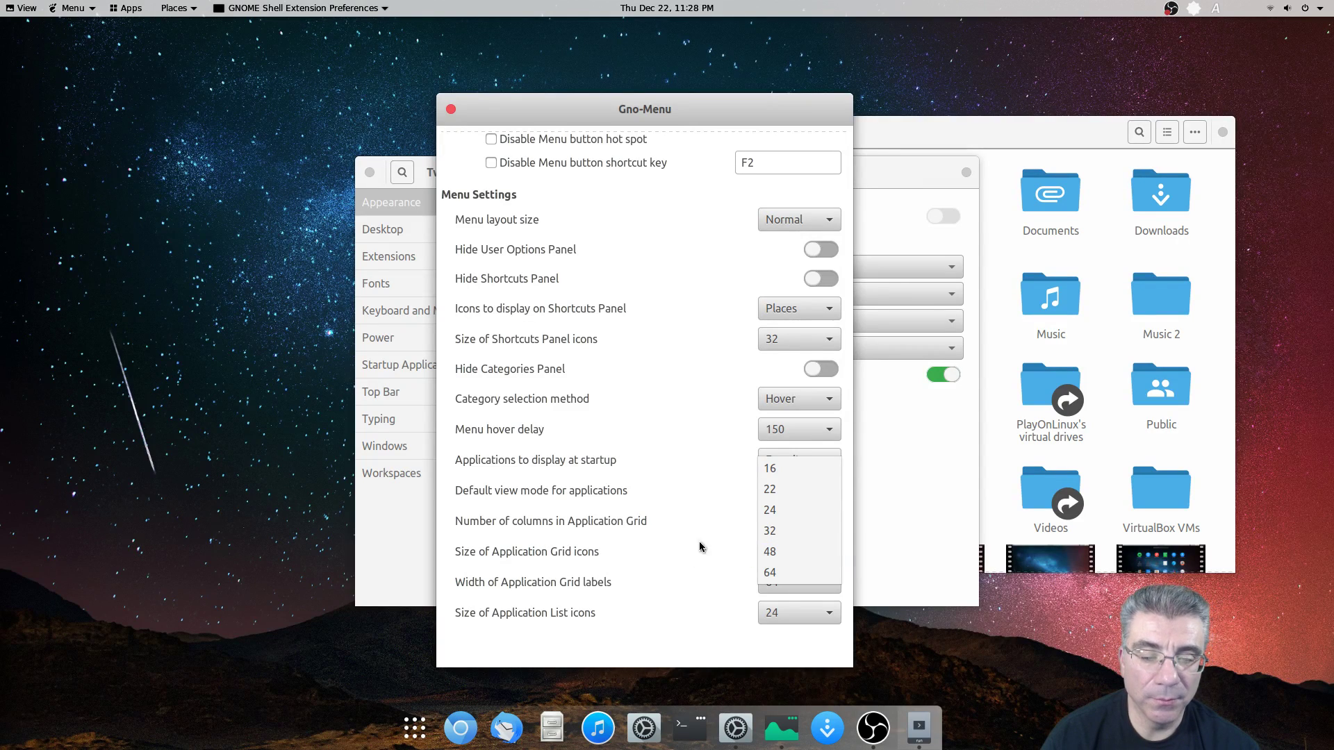
pyautogui.click(611, 556)
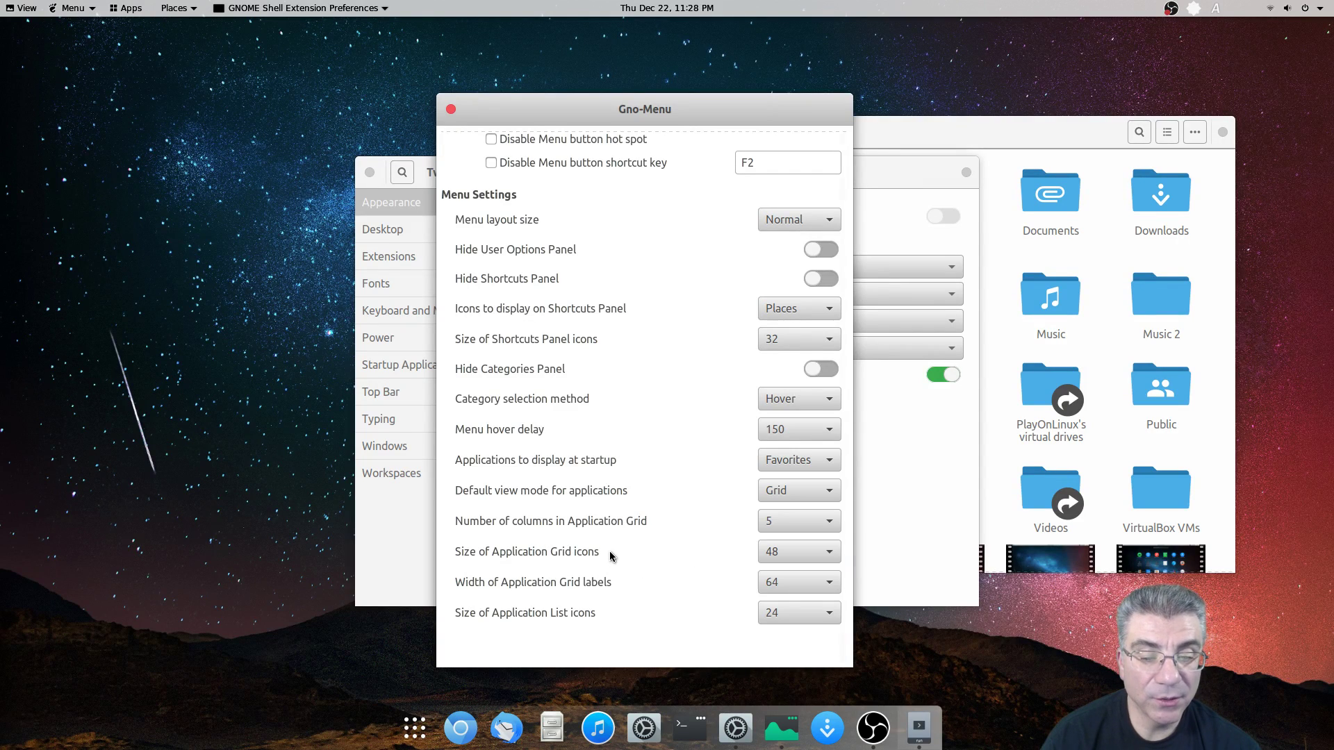
# Step: Close the preferences and open the menu showing ten Favorite Apps in a 5-column grid
pyautogui.click(452, 109)
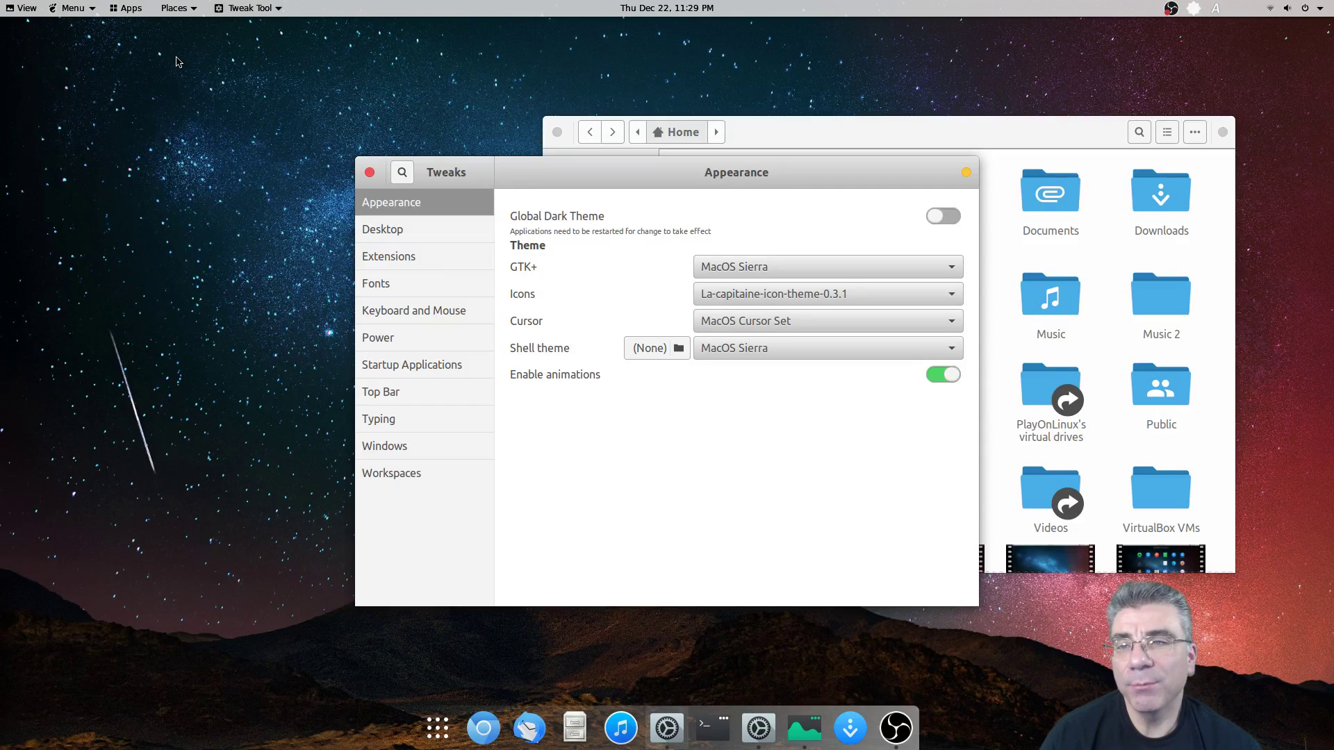
pyautogui.click(70, 8)
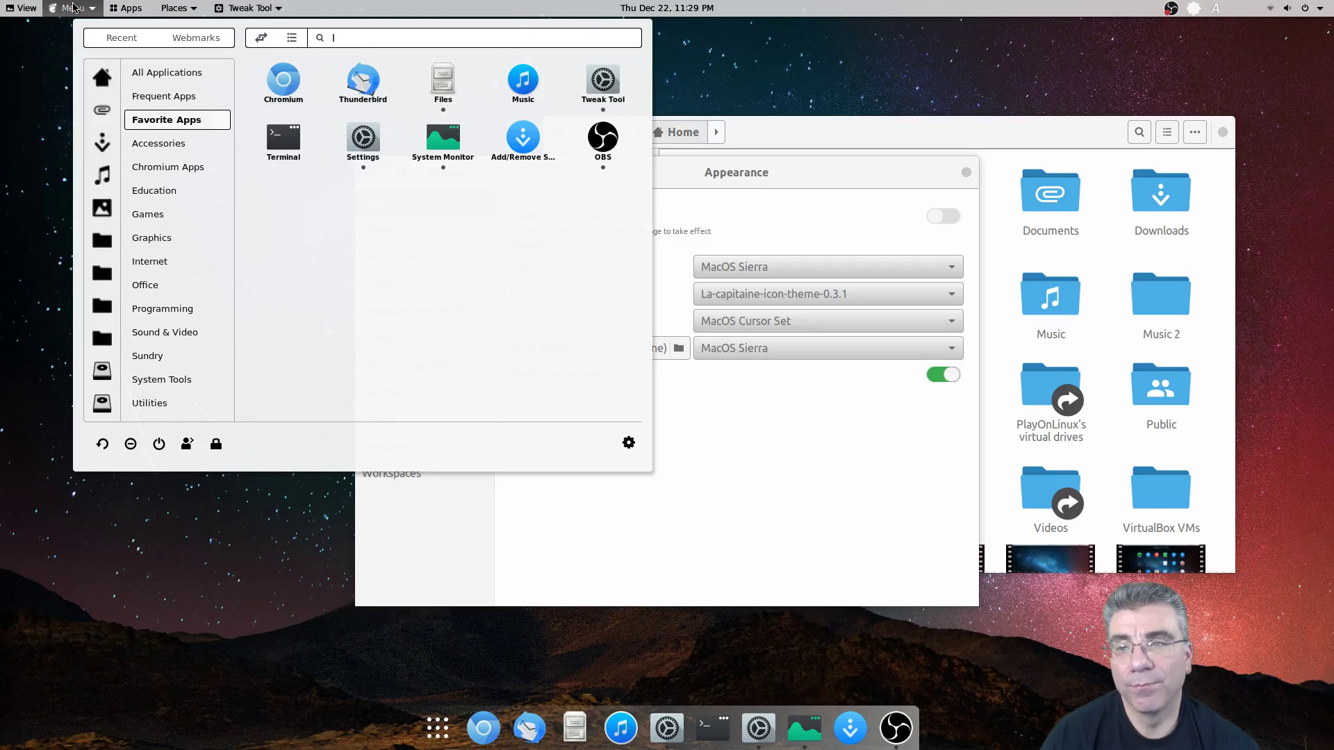
# Step: Close the menu and switch off the Gno-menu extension in Tweaks' Extensions list
pyautogui.click(841, 175)
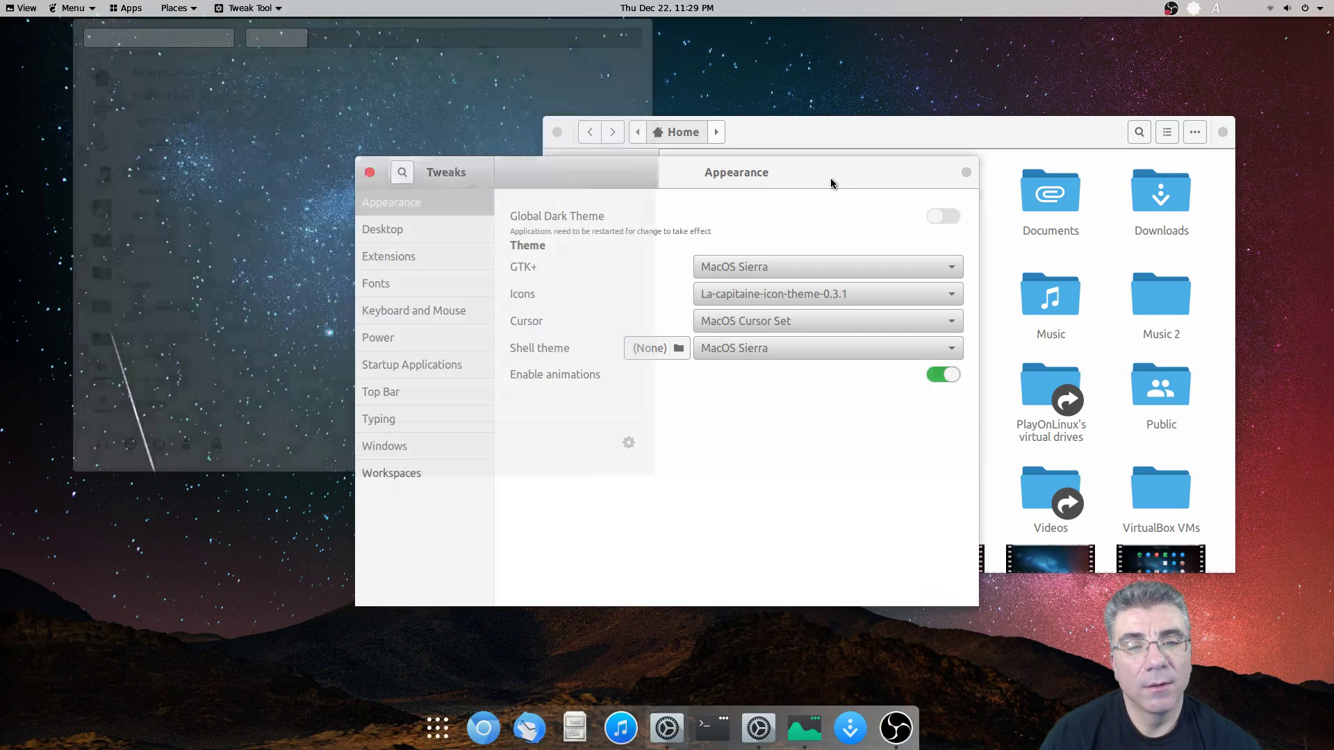
pyautogui.click(396, 262)
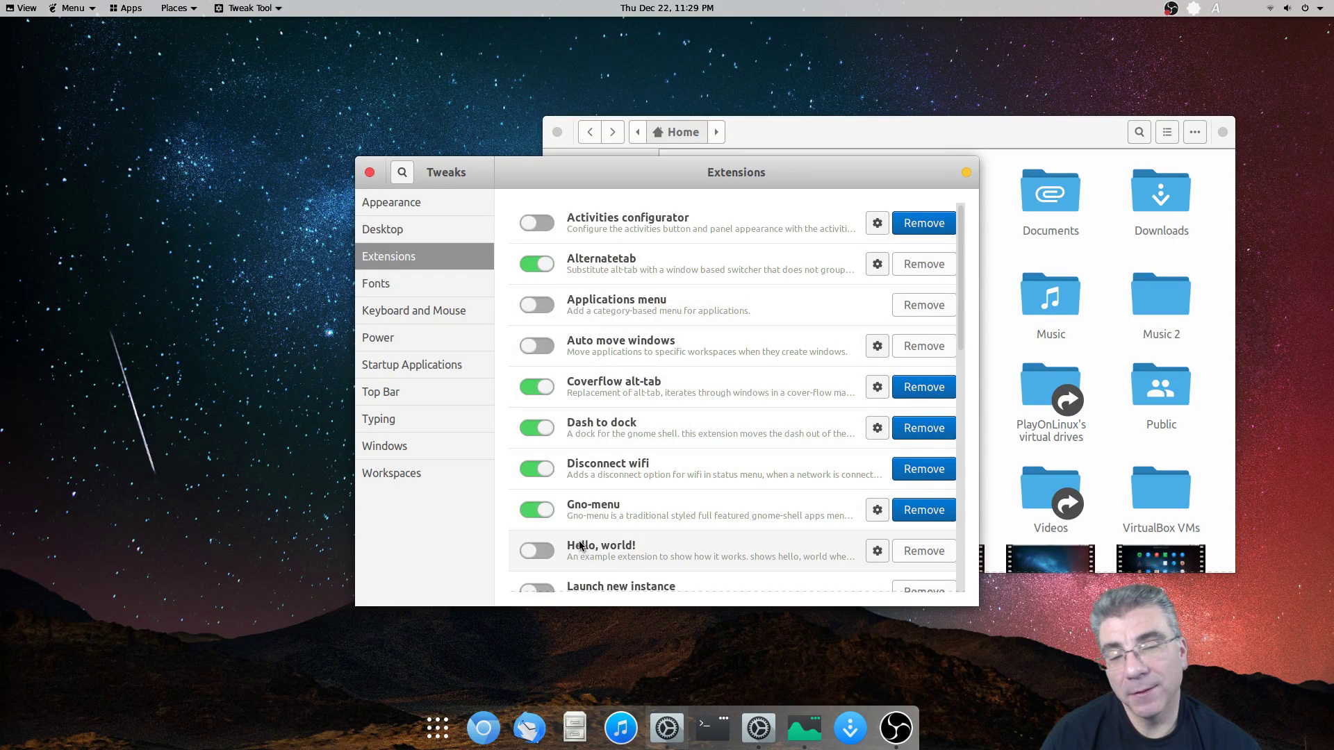
pyautogui.click(540, 509)
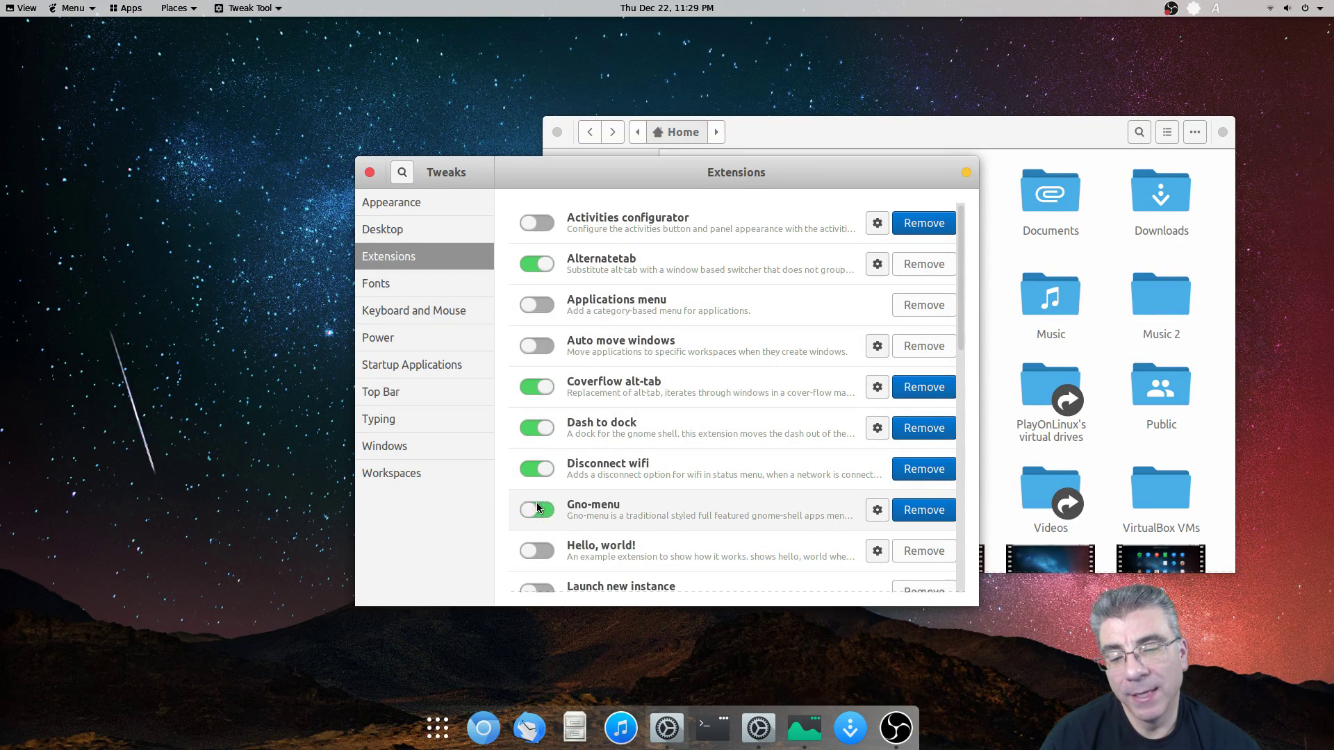
# Step: Close Tweaks and Files, then relaunch Files and System Monitor from the dock
pyautogui.click(369, 172)
pyautogui.click(556, 132)
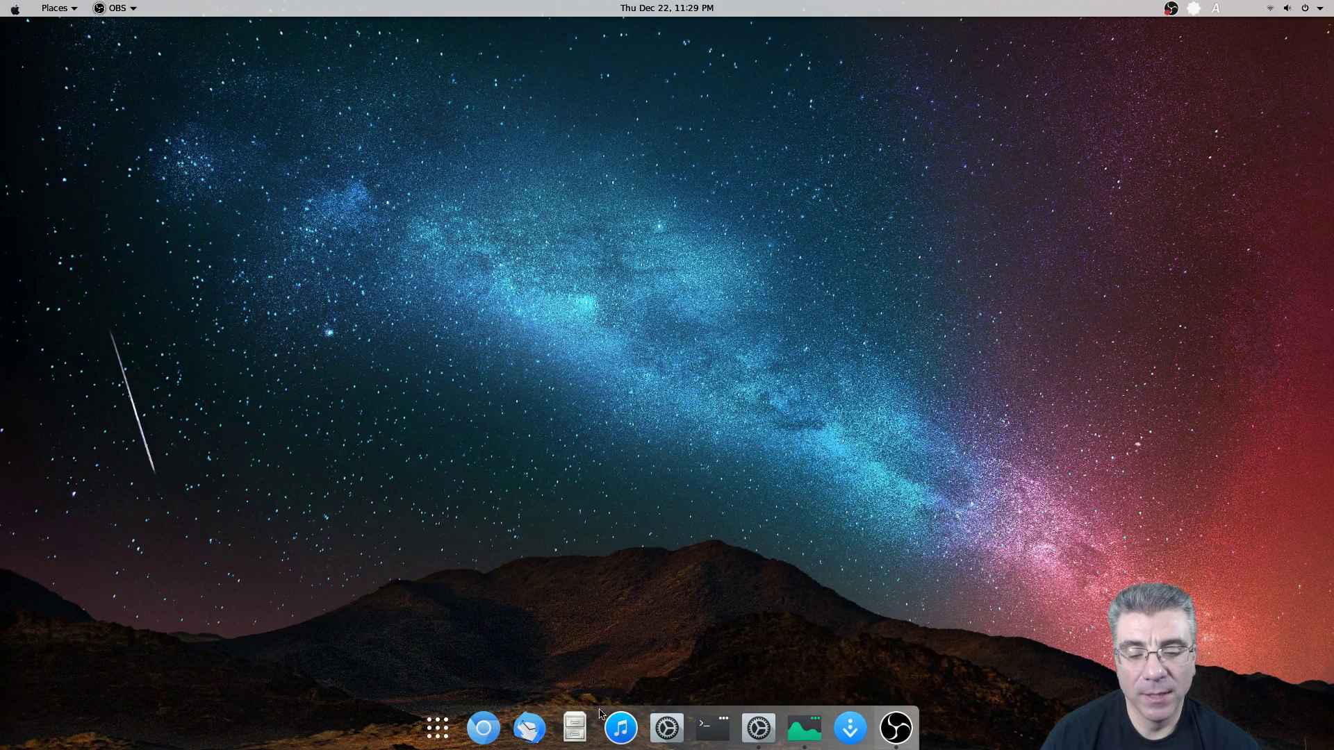
pyautogui.click(575, 727)
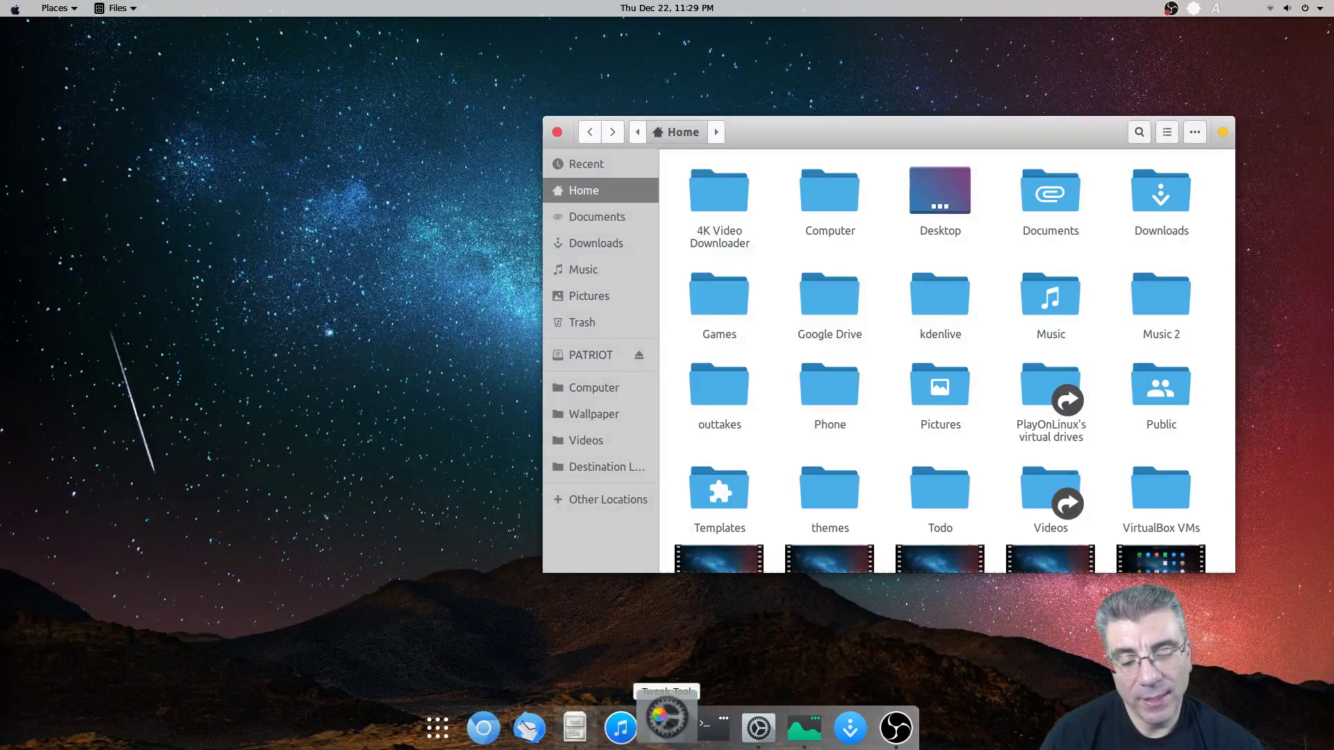
pyautogui.click(804, 727)
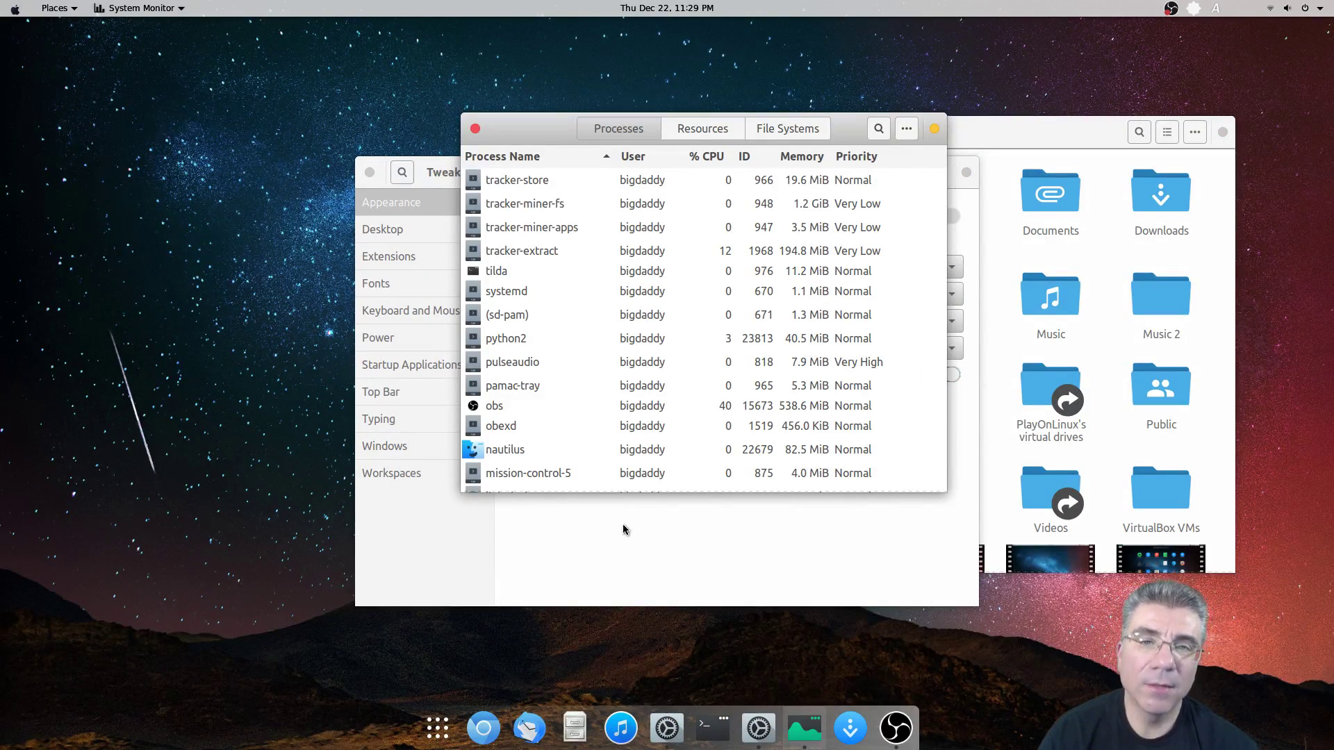
# Step: In Activities, close the System Monitor and All Settings windows, then reopen the overview
pyautogui.press('super')
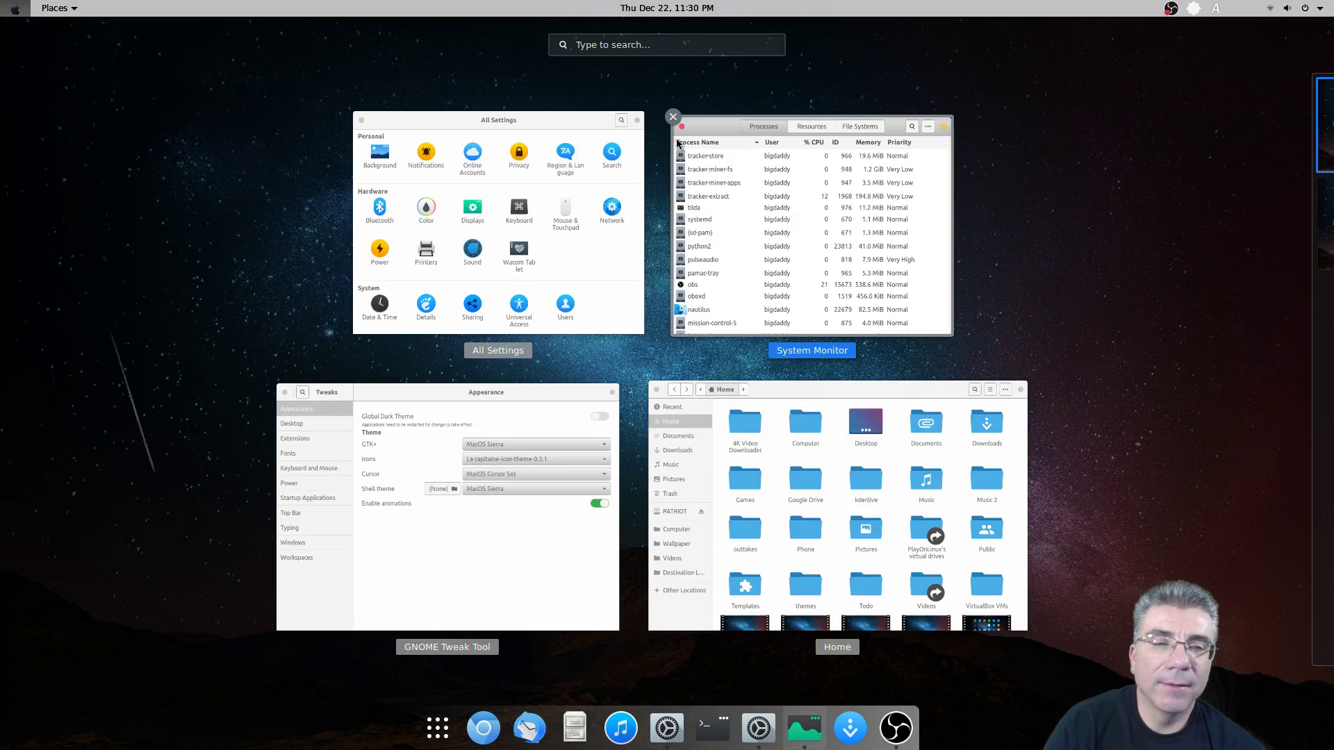
pyautogui.click(675, 119)
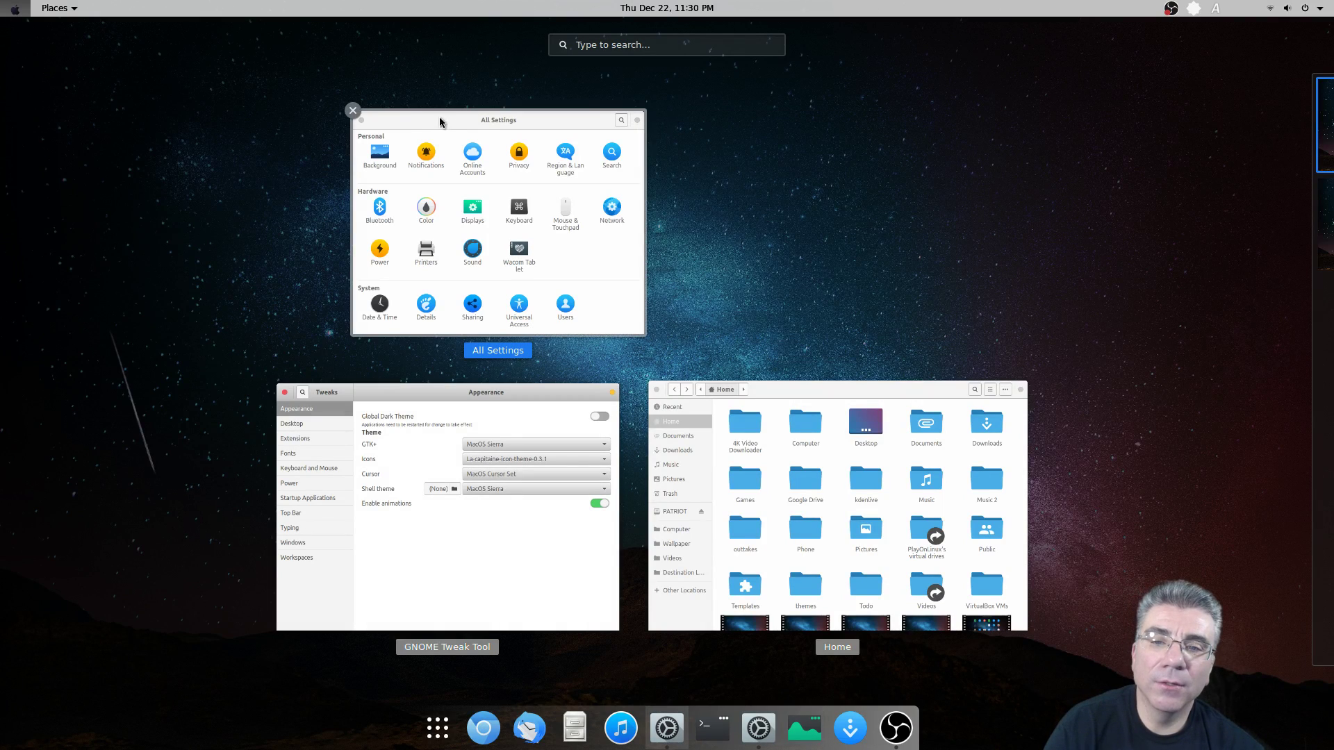
pyautogui.click(355, 114)
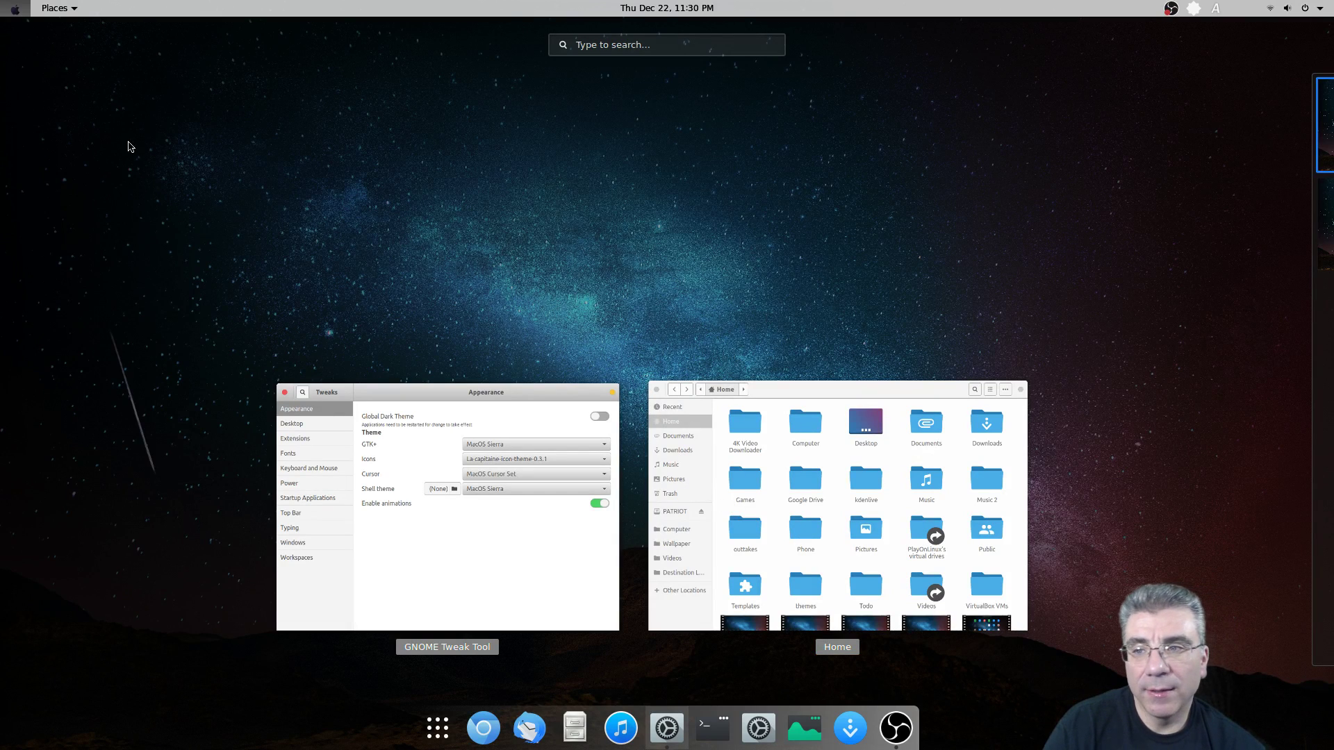
pyautogui.click(245, 90)
pyautogui.press('super')
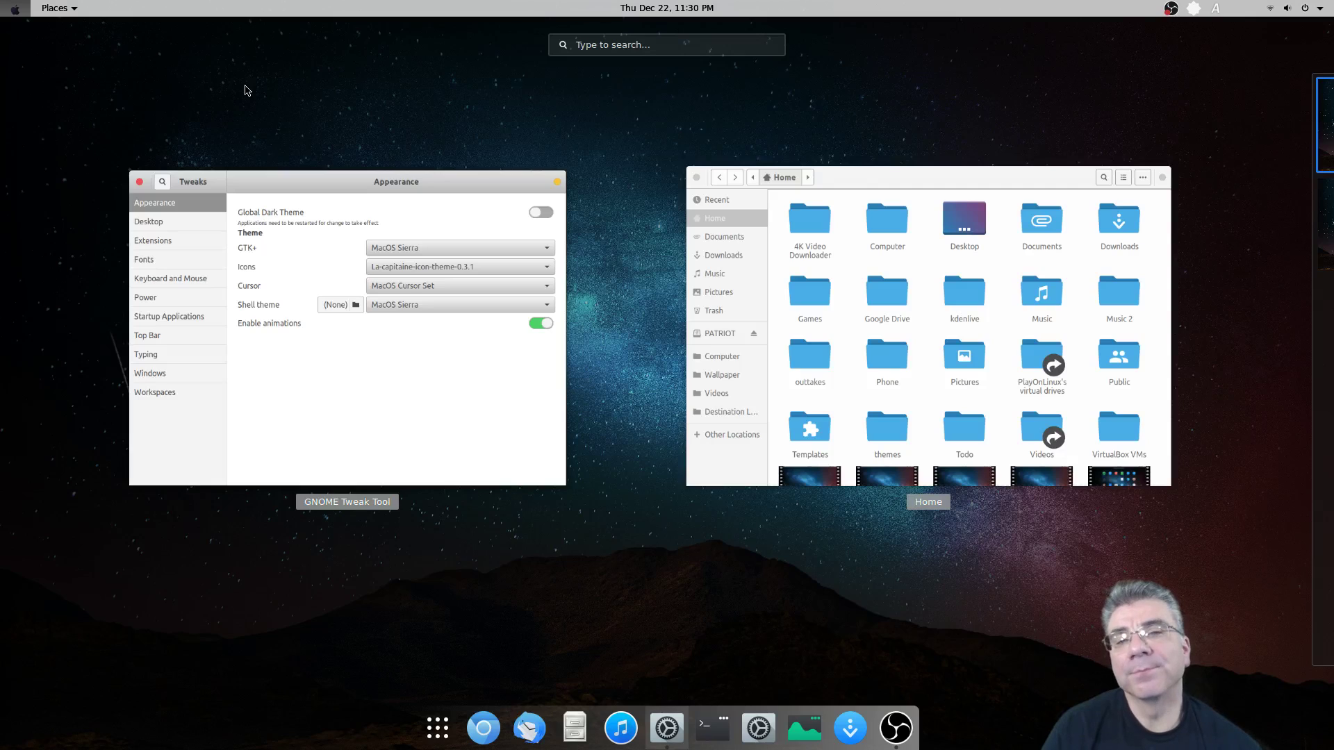
pyautogui.moveTo(1313, 118)
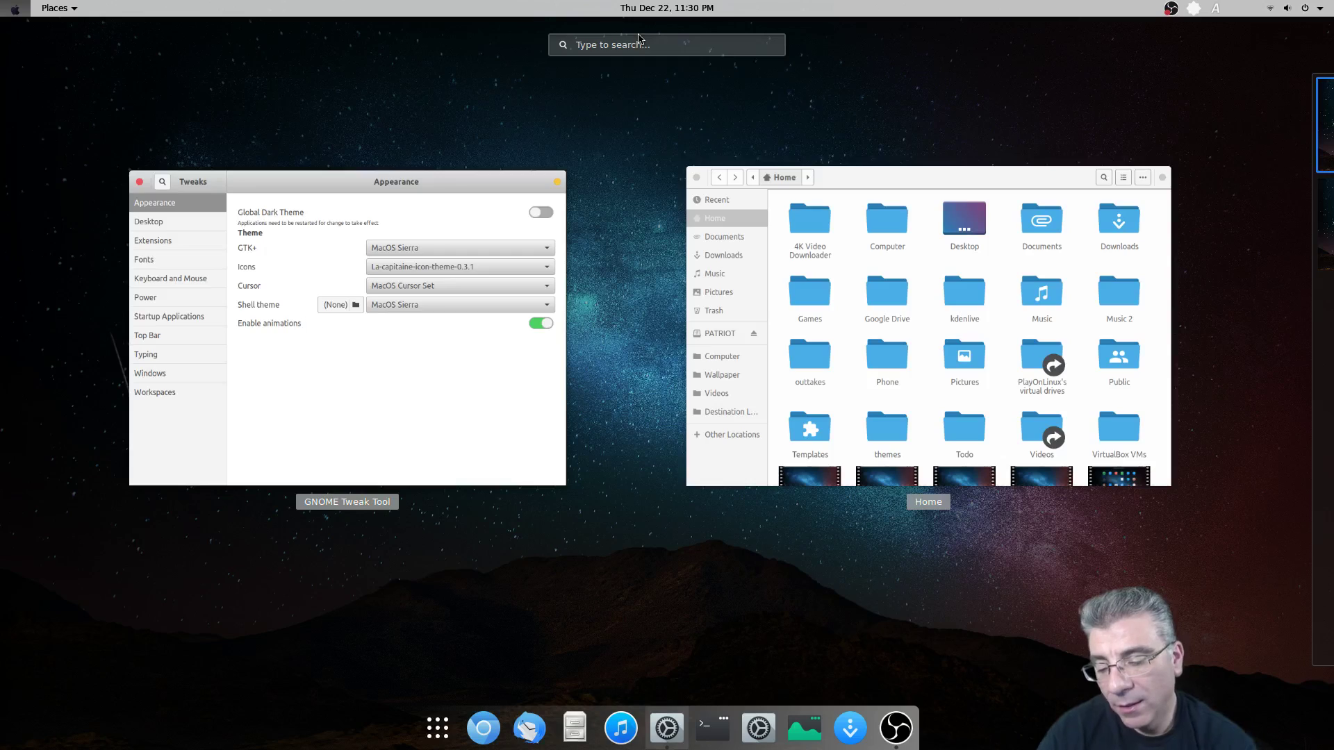
pyautogui.write('firefl')
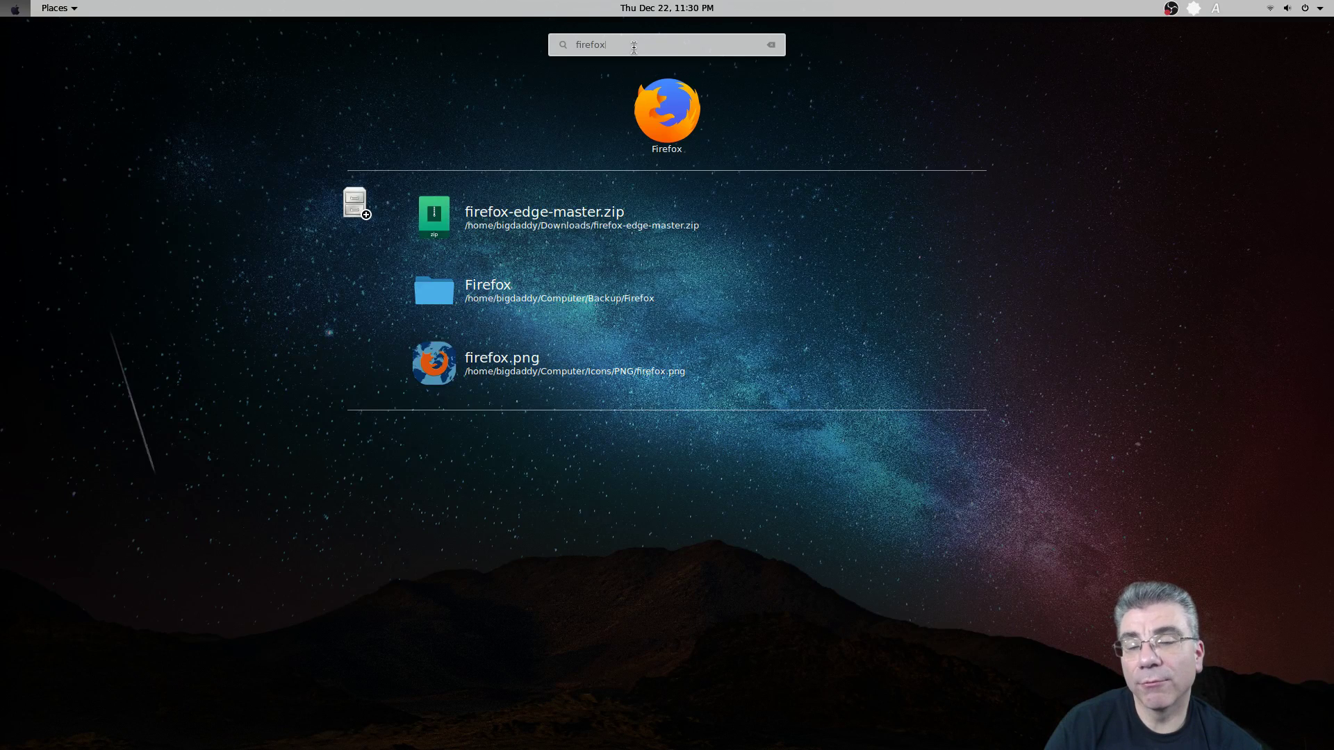
pyautogui.click(771, 45)
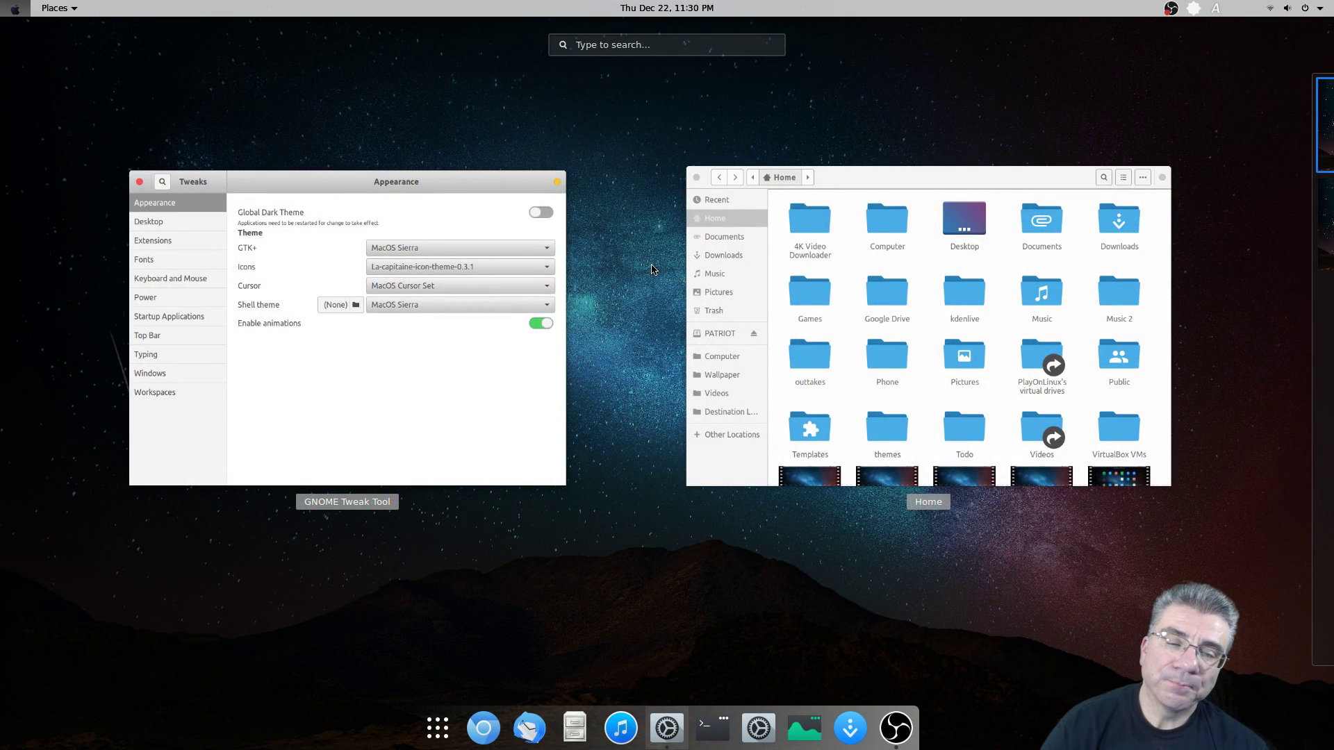
# Step: Browse GNOME's default app grid pages, exit the overview, and close Tweak Tool and Files
pyautogui.click(430, 736)
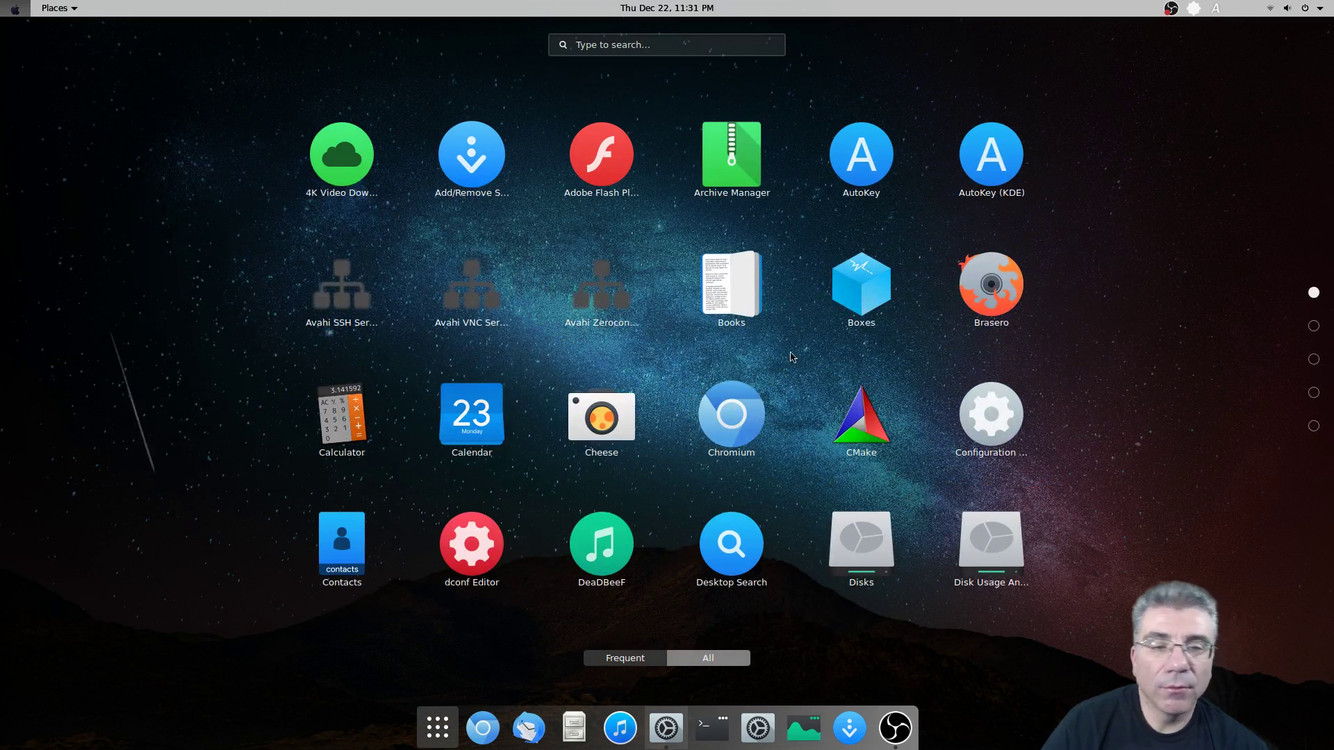
pyautogui.scroll(-3, 788, 360)
pyautogui.scroll(-1, 788, 360)
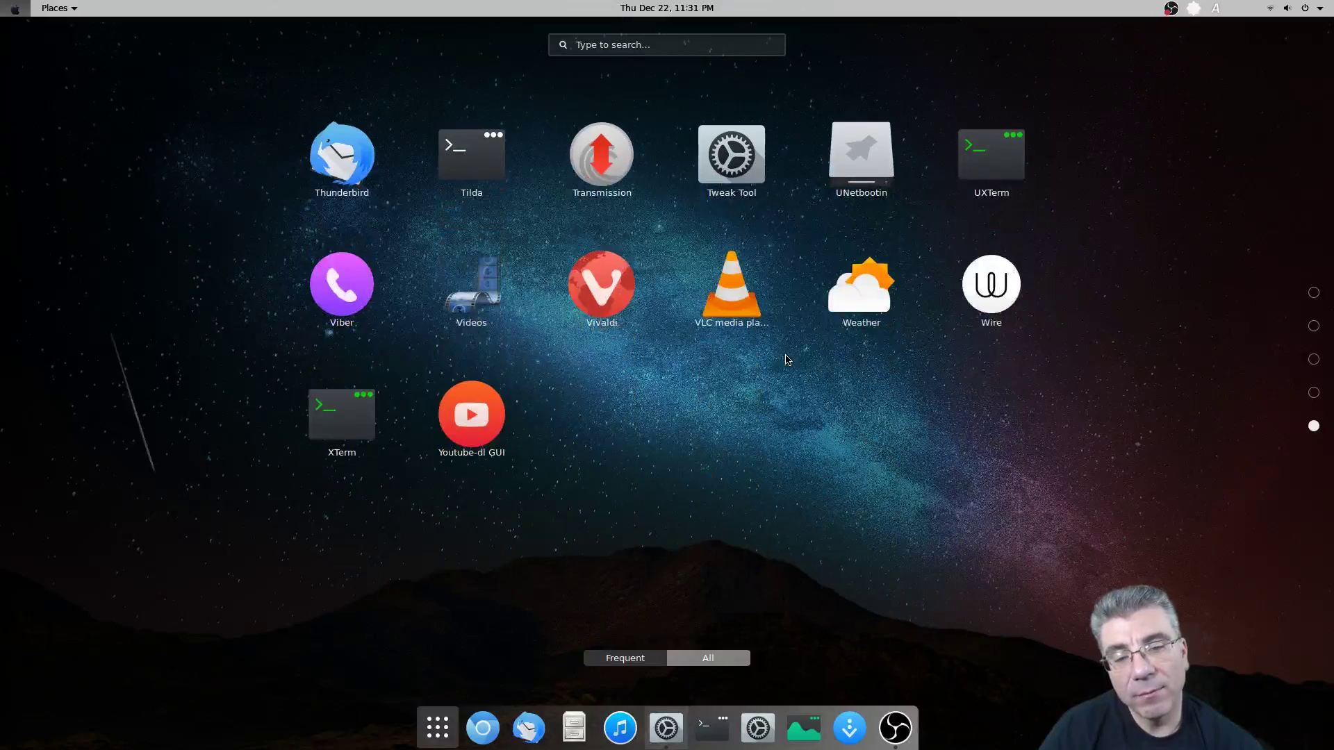
pyautogui.scroll(4, 788, 360)
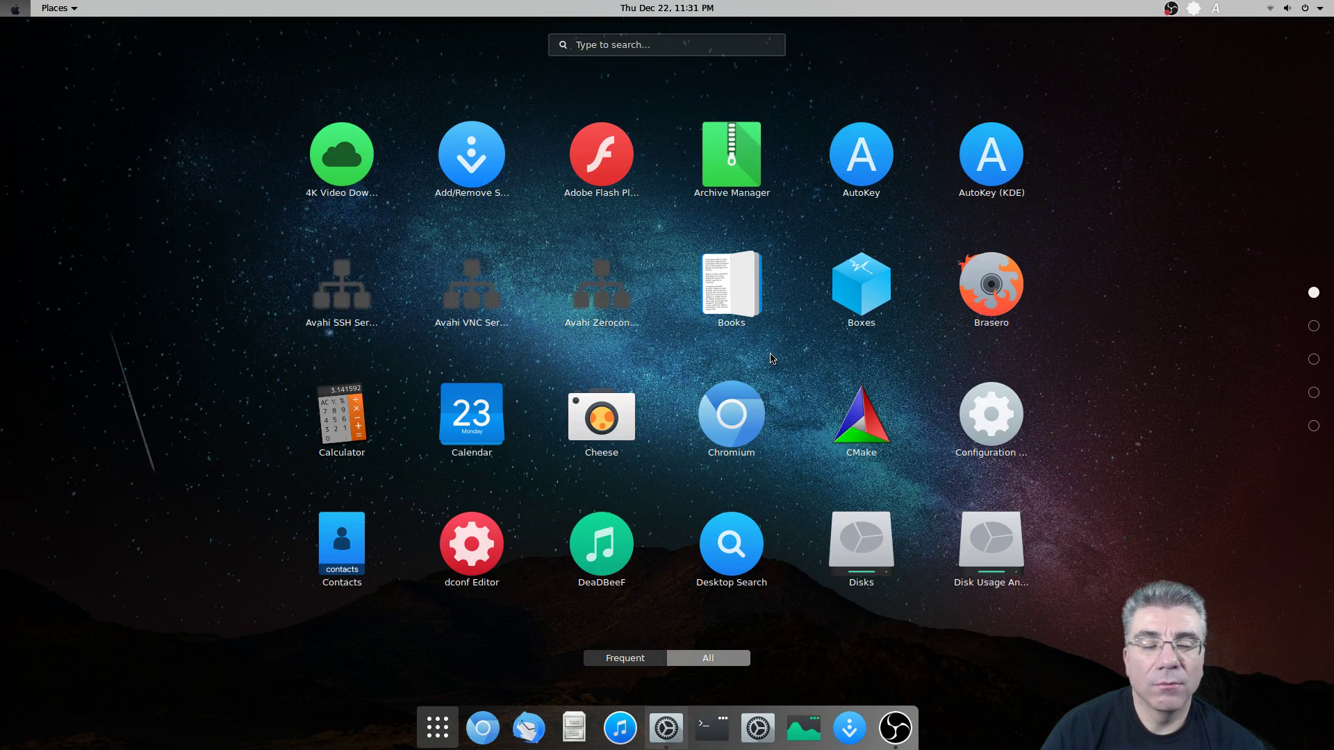
pyautogui.press('Escape')
pyautogui.press('Escape')
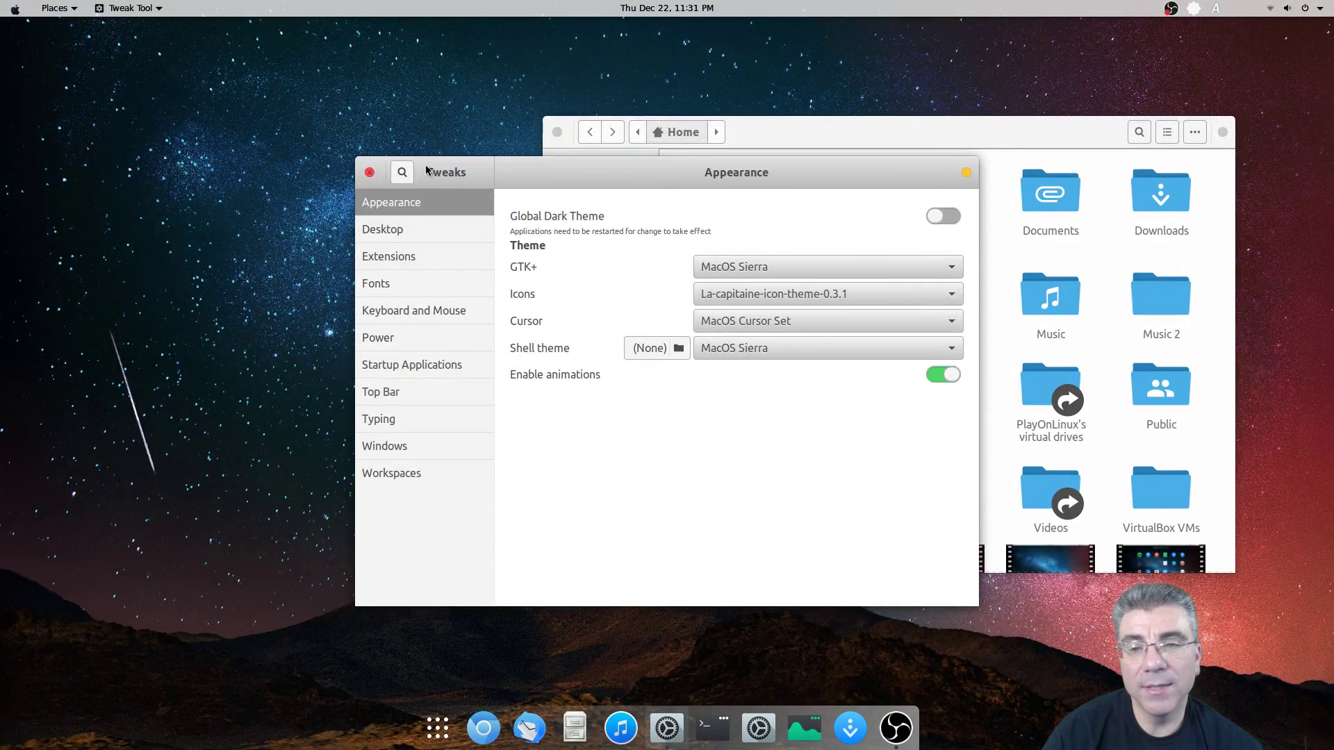
pyautogui.hotkey('alt', 'F4')
pyautogui.click(555, 134)
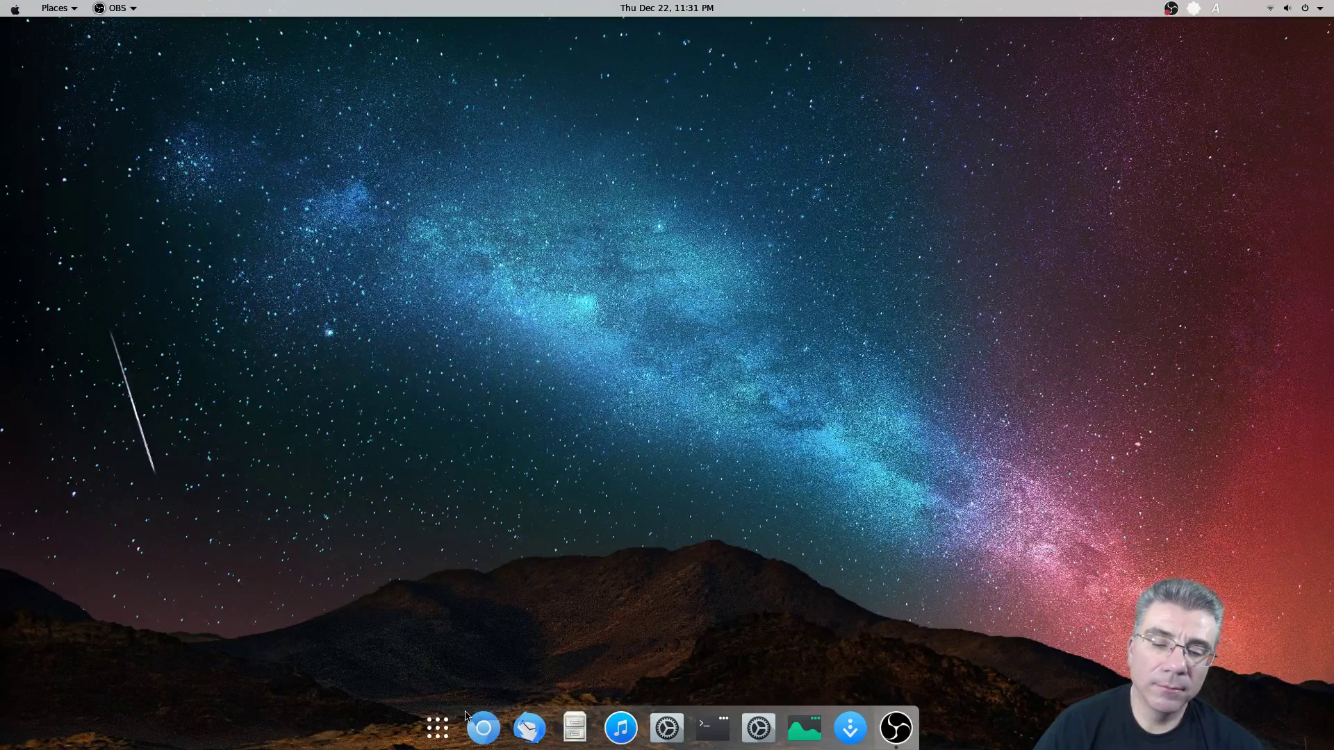
# Step: Show GNOME's full-screen application grid on the All tab from the dock
pyautogui.click(437, 728)
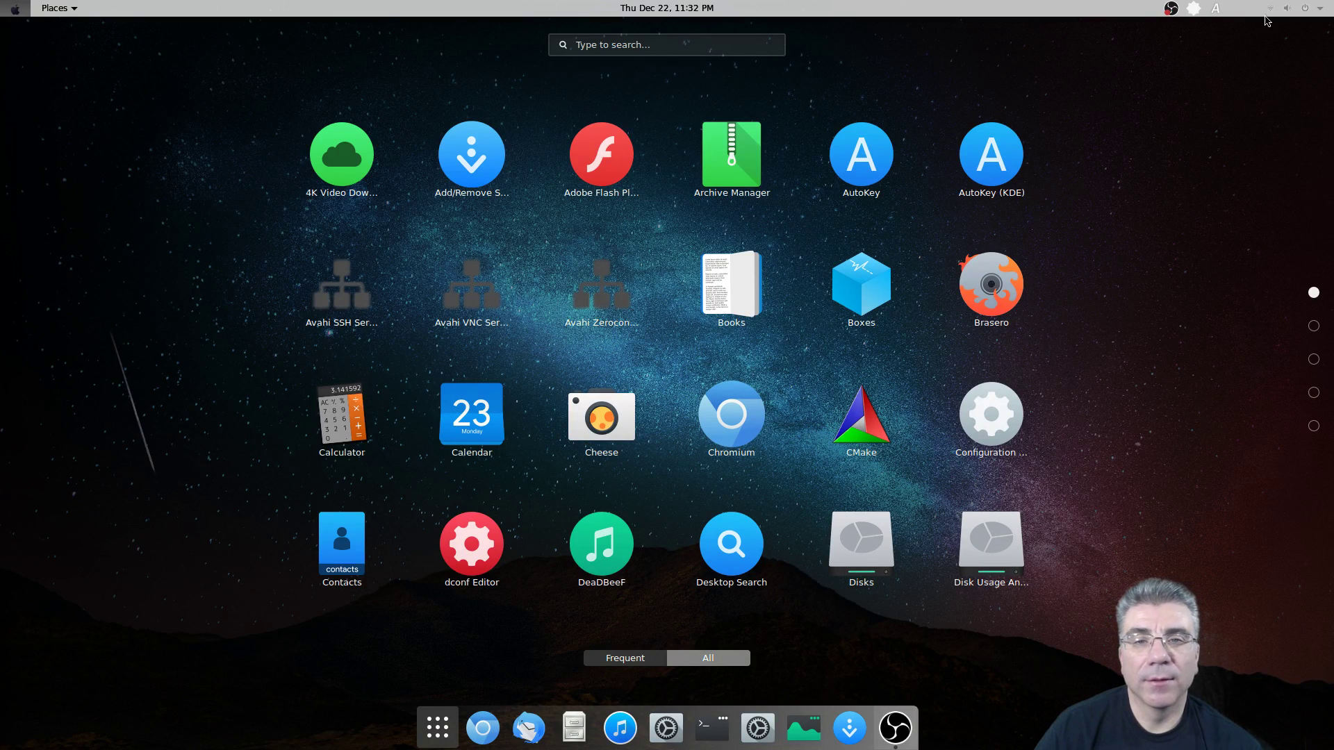
# Step: Open and dismiss the system status menu, then close the app grid to the empty desktop
pyautogui.click(1316, 9)
pyautogui.click(1317, 8)
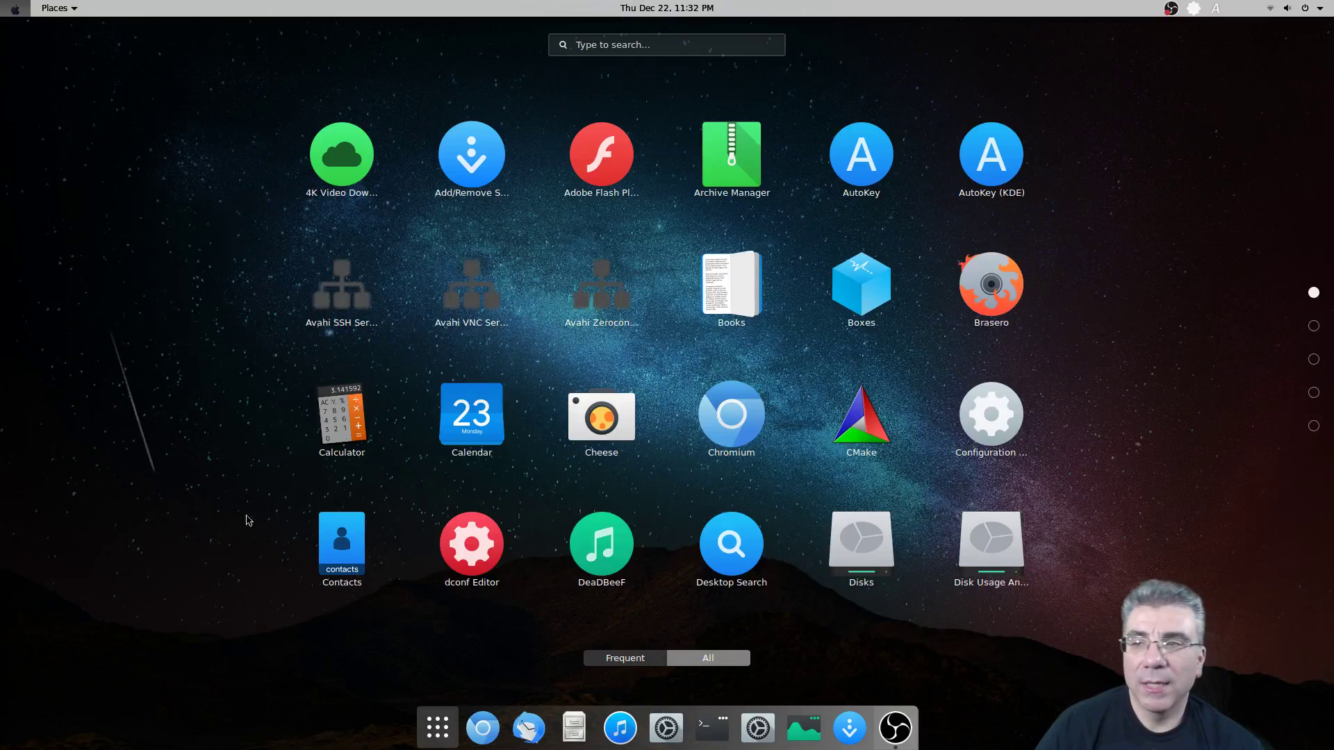
pyautogui.click(438, 730)
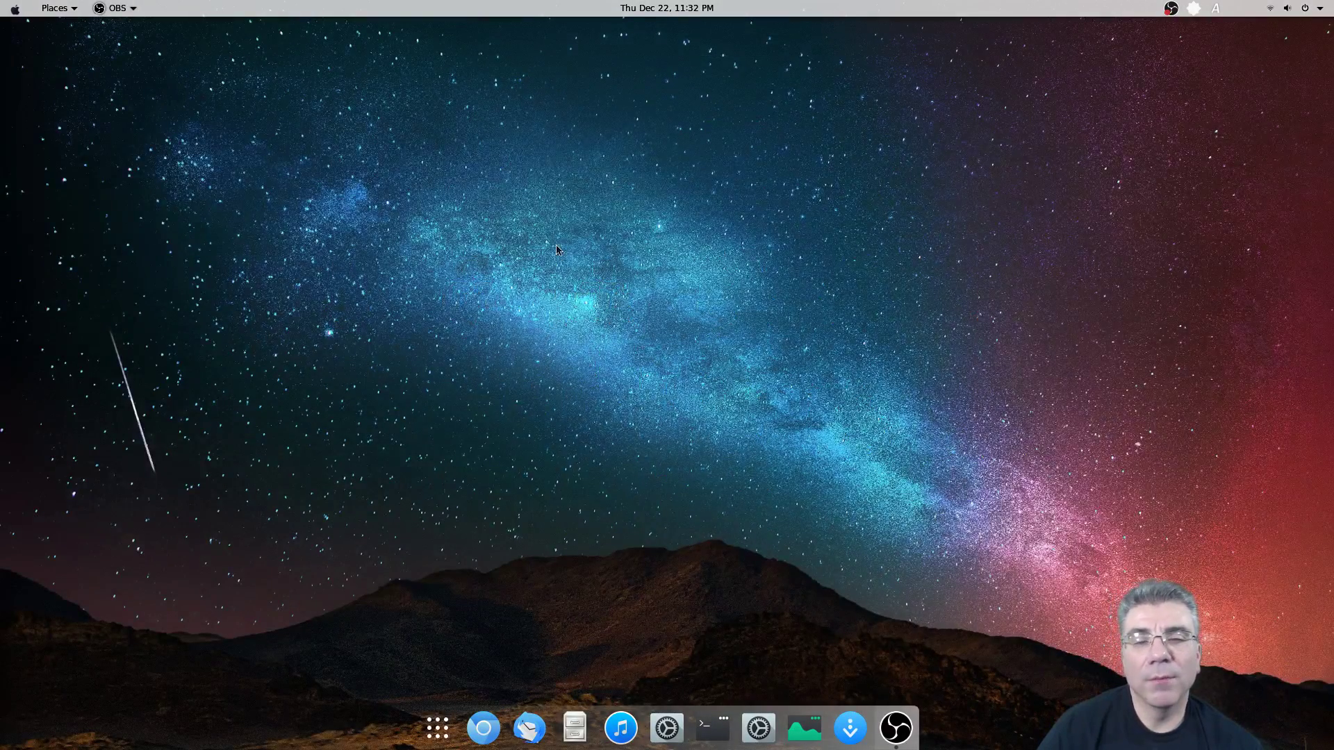